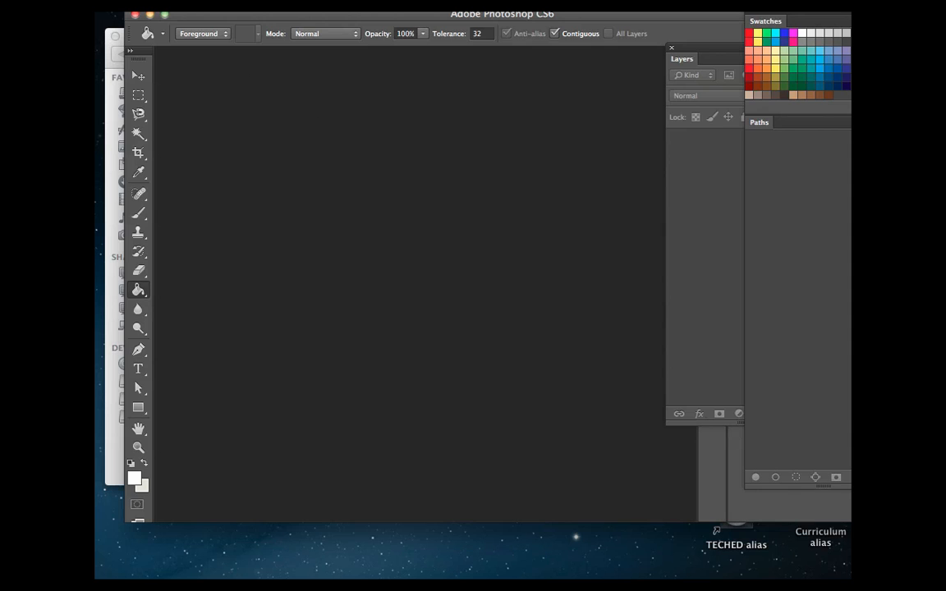
Create a new 8.5 × 11 inch RGB document named "Tessalation" at 72 pixels/inch with a transparent background
{"action": "mouse_move", "coordinate": [827, 567]}
{"action": "left_click", "coordinate": [212, 5]}
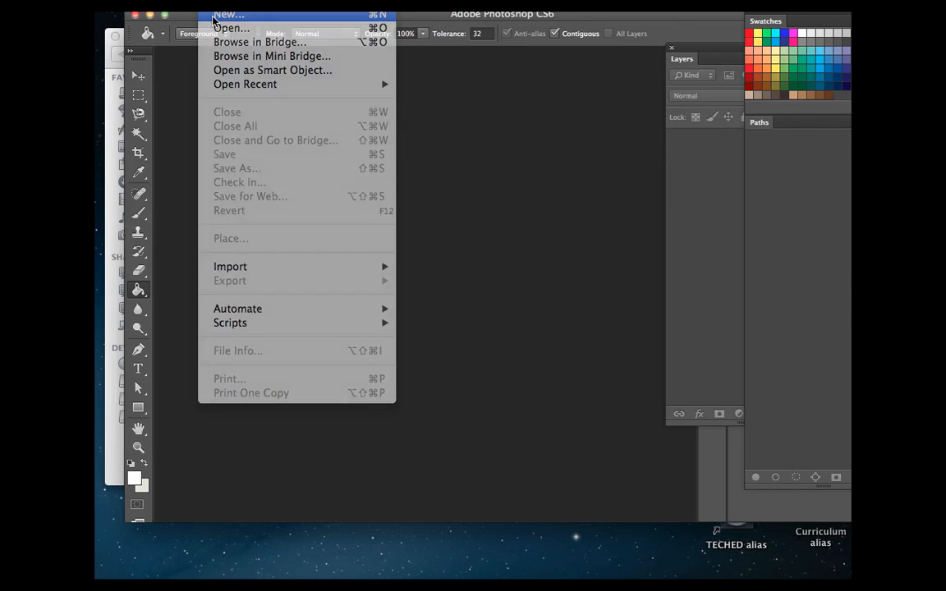
{"action": "left_click", "coordinate": [215, 15]}
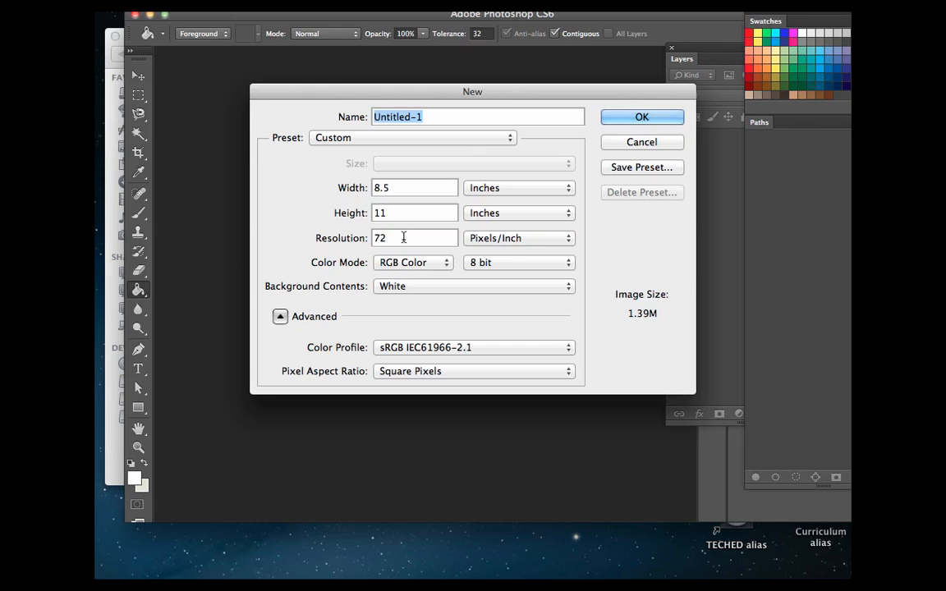
{"action": "left_click", "coordinate": [504, 265]}
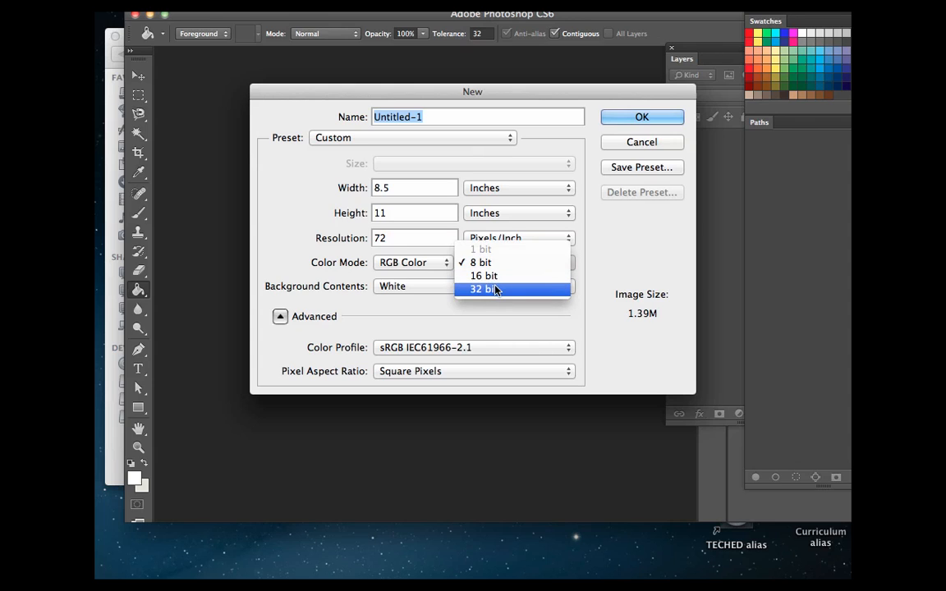
{"action": "left_click", "coordinate": [572, 221]}
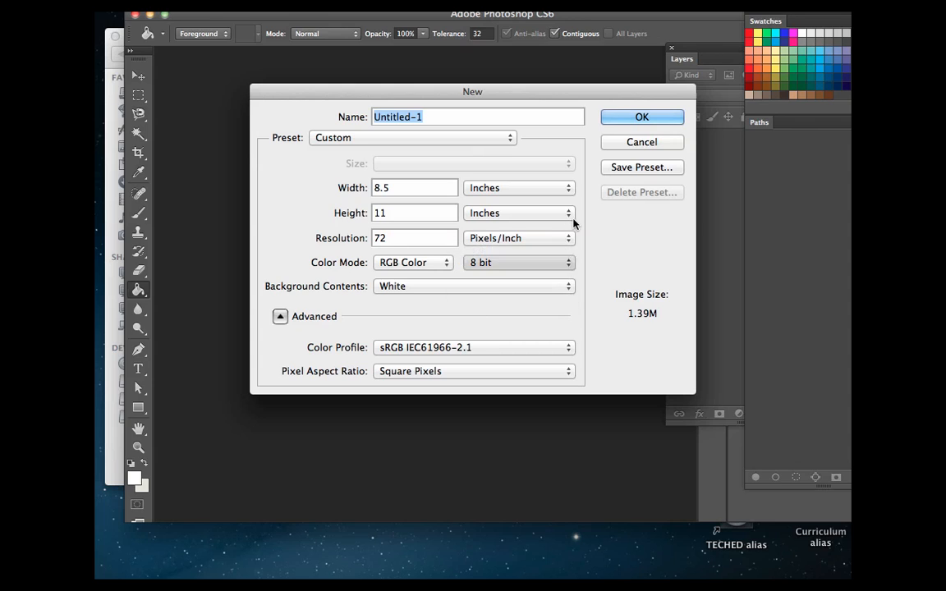
{"action": "left_click", "coordinate": [453, 287]}
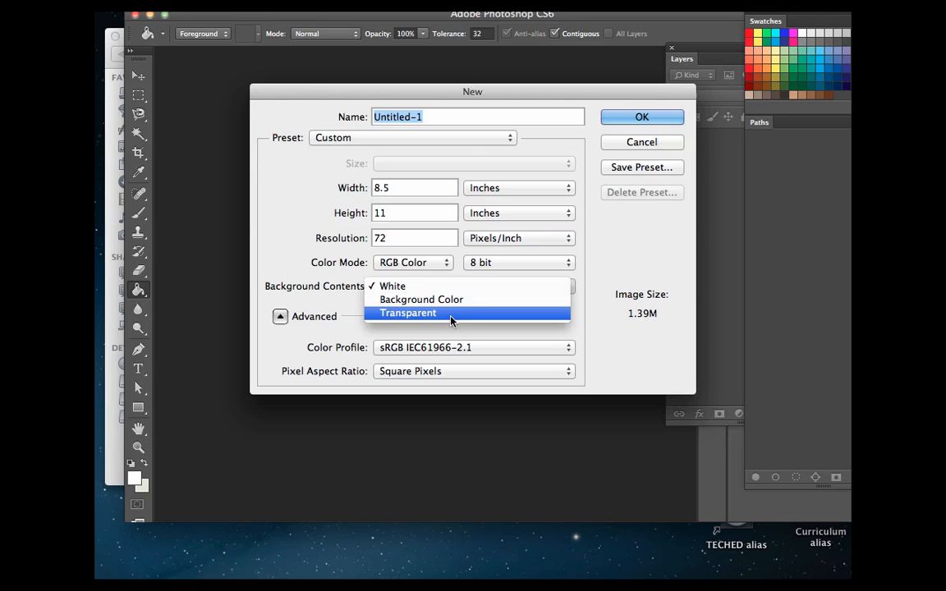
{"action": "left_click", "coordinate": [450, 320]}
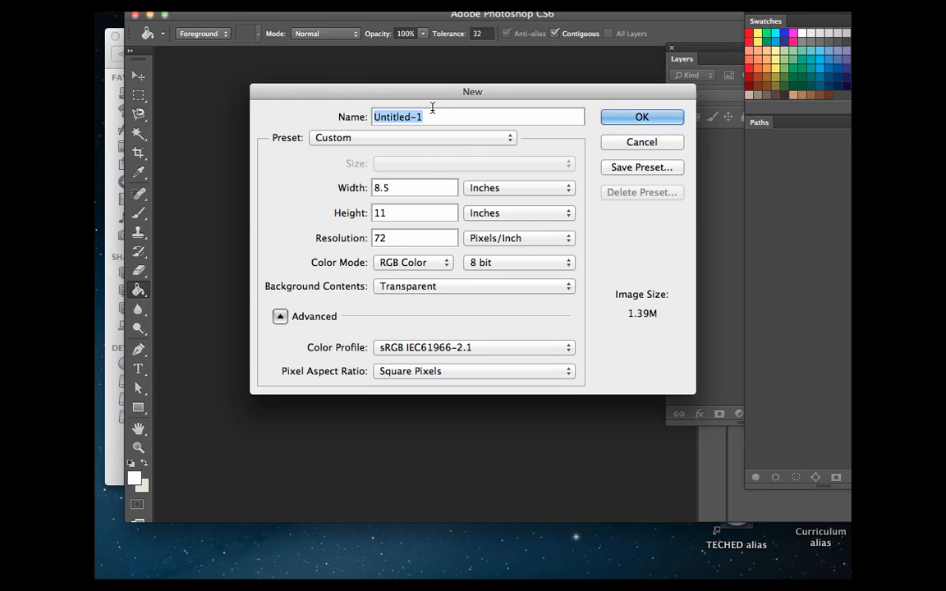
{"action": "type", "text": "Tessalation"}
{"action": "left_click", "coordinate": [651, 116]}
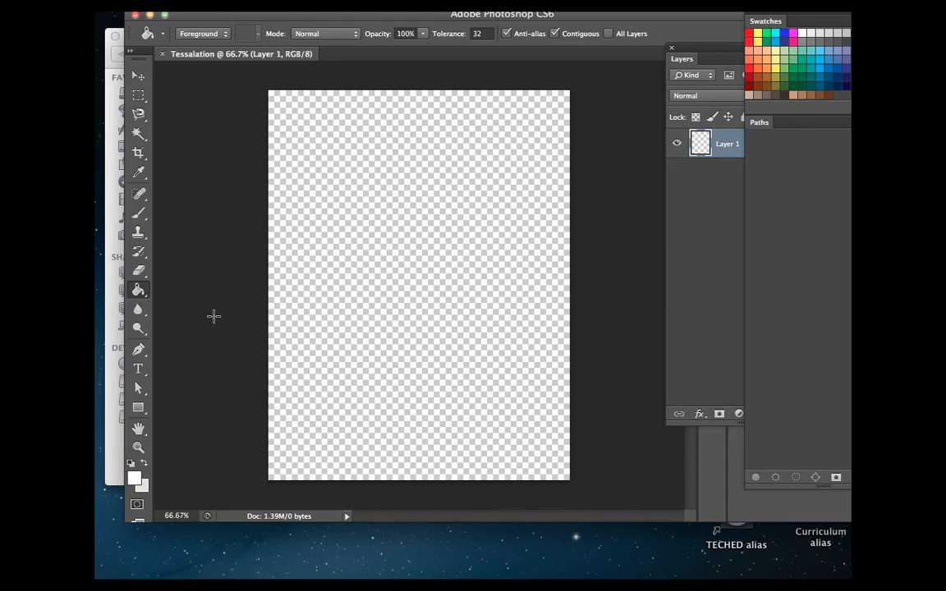
Draw a bright red square about 95 px wide with the Rectangle tool and move it near the canvas centre
{"action": "left_click", "coordinate": [138, 408]}
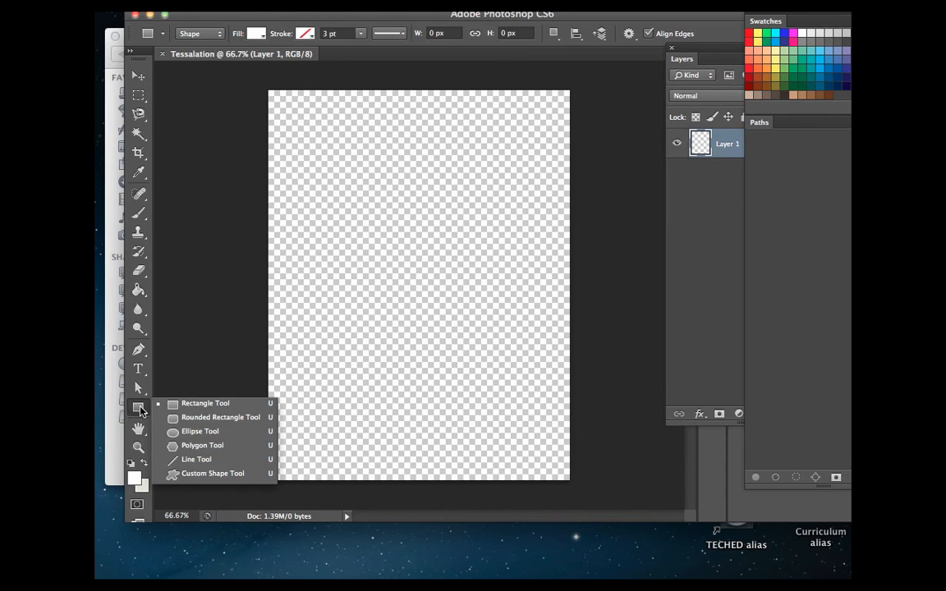
{"action": "left_click", "coordinate": [176, 403]}
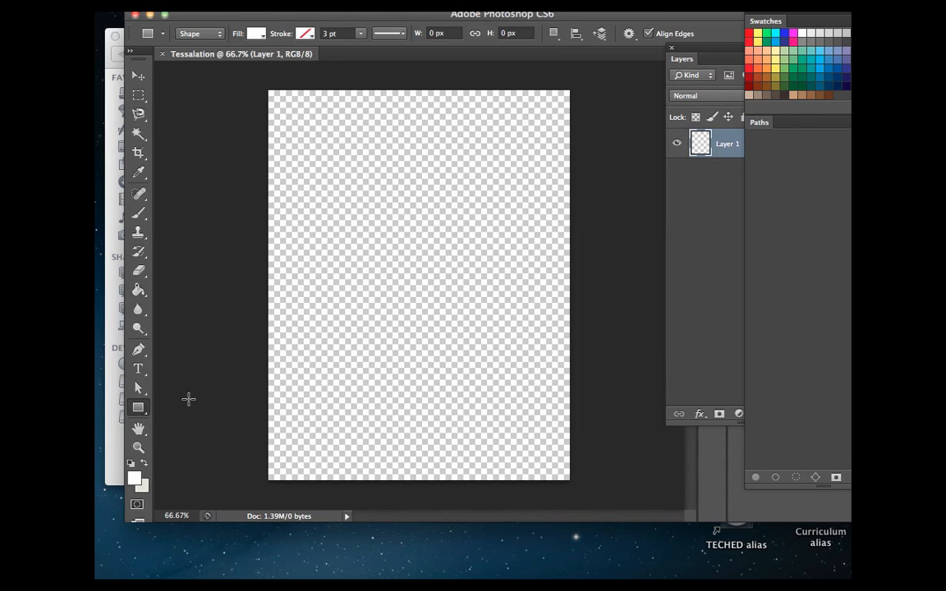
{"action": "left_click", "coordinate": [134, 480]}
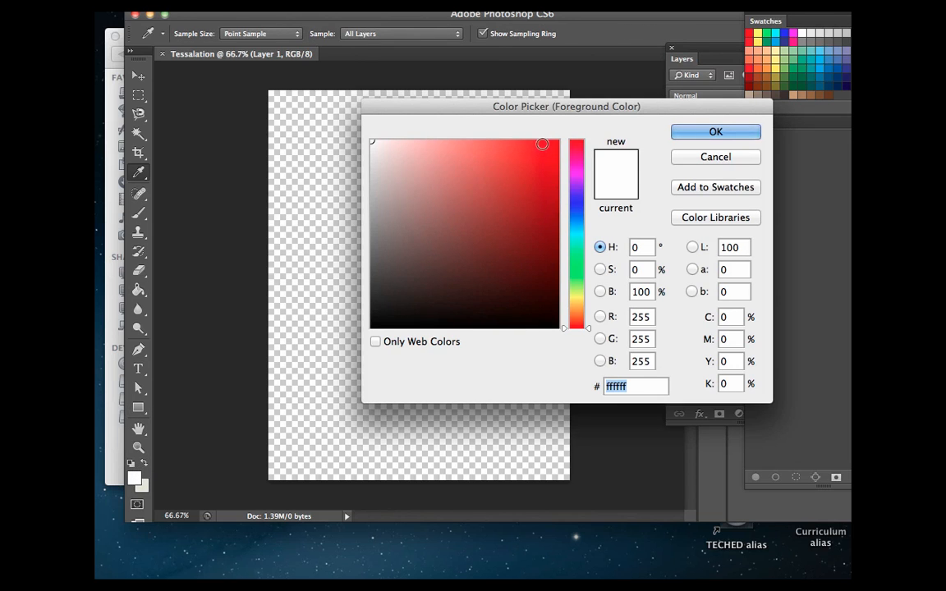
{"action": "left_click", "coordinate": [544, 142]}
{"action": "left_click", "coordinate": [700, 133]}
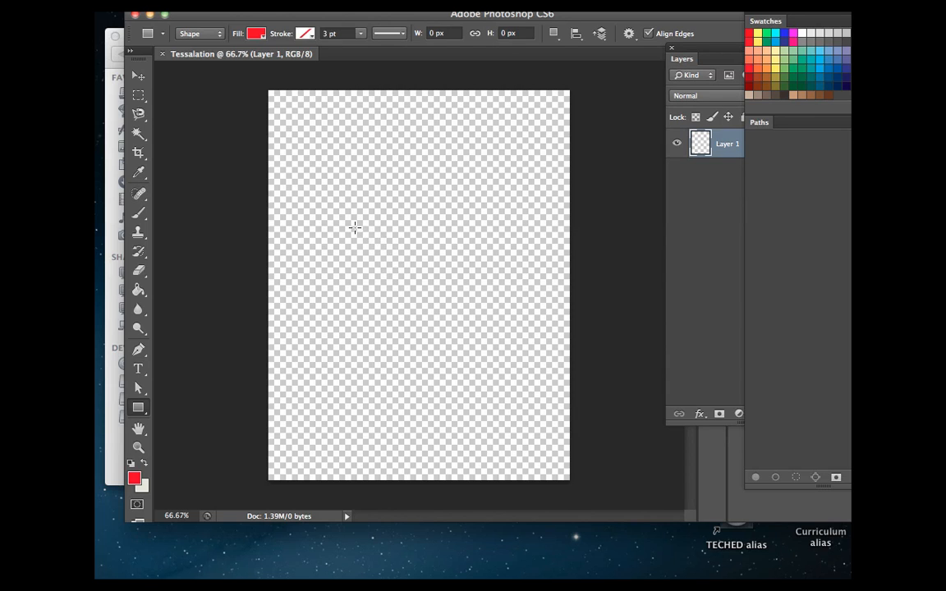
{"action": "left_click_drag", "start_coordinate": [355, 226], "coordinate": [403, 277]}
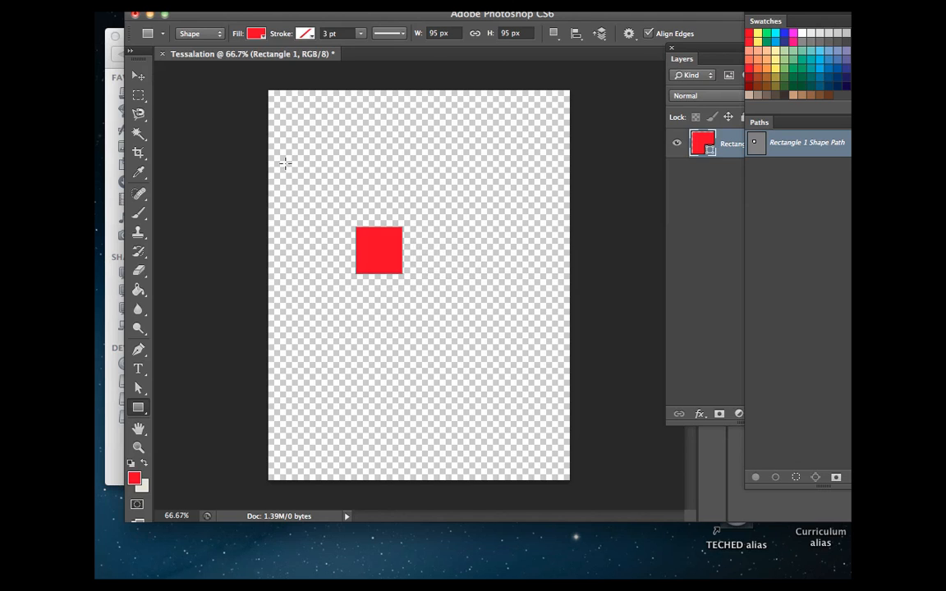
{"action": "left_click", "coordinate": [138, 80]}
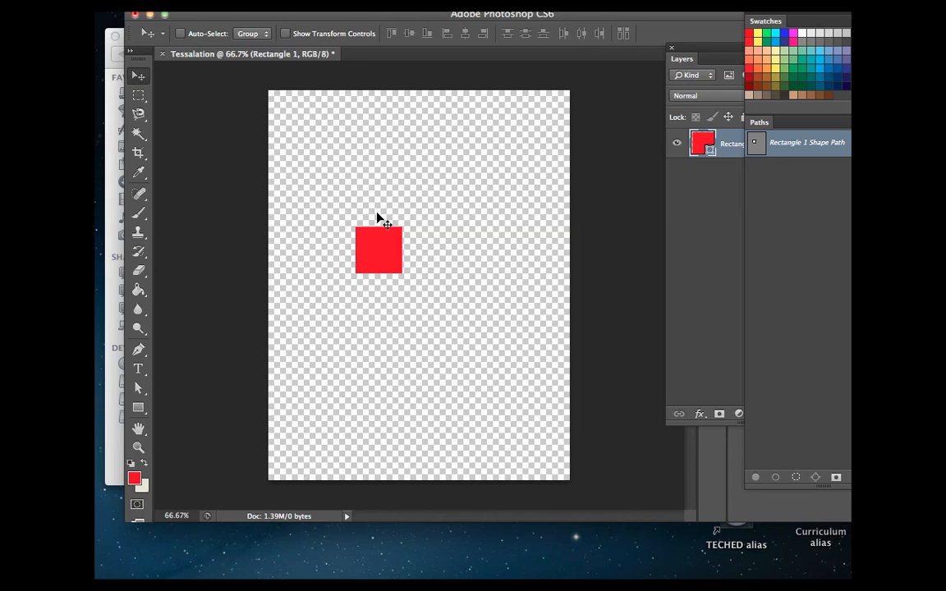
{"action": "left_click_drag", "start_coordinate": [374, 248], "coordinate": [414, 266]}
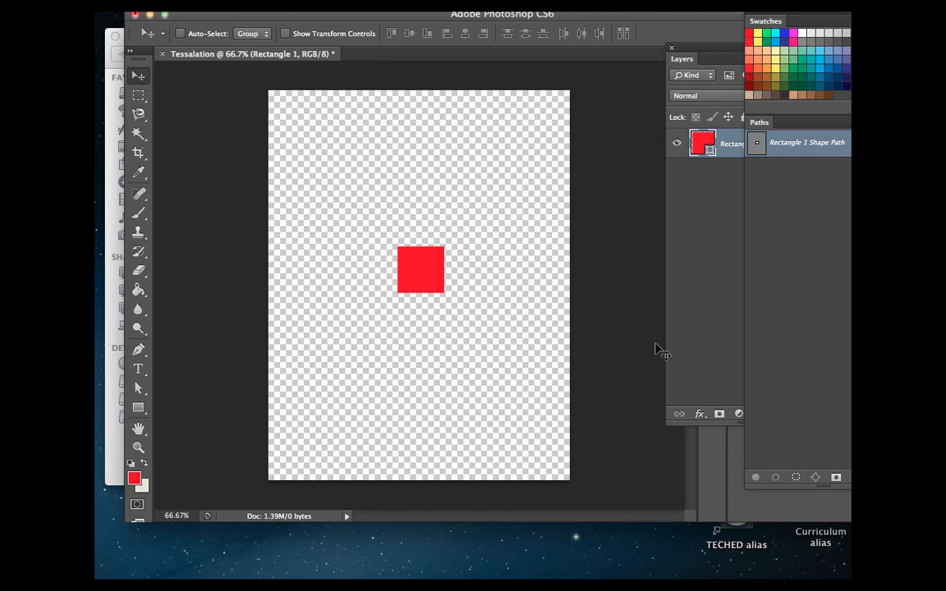
Rasterize the red square's shape layer, moving the Layers panel so it is fully accessible
{"action": "left_click_drag", "start_coordinate": [717, 51], "coordinate": [747, 51]}
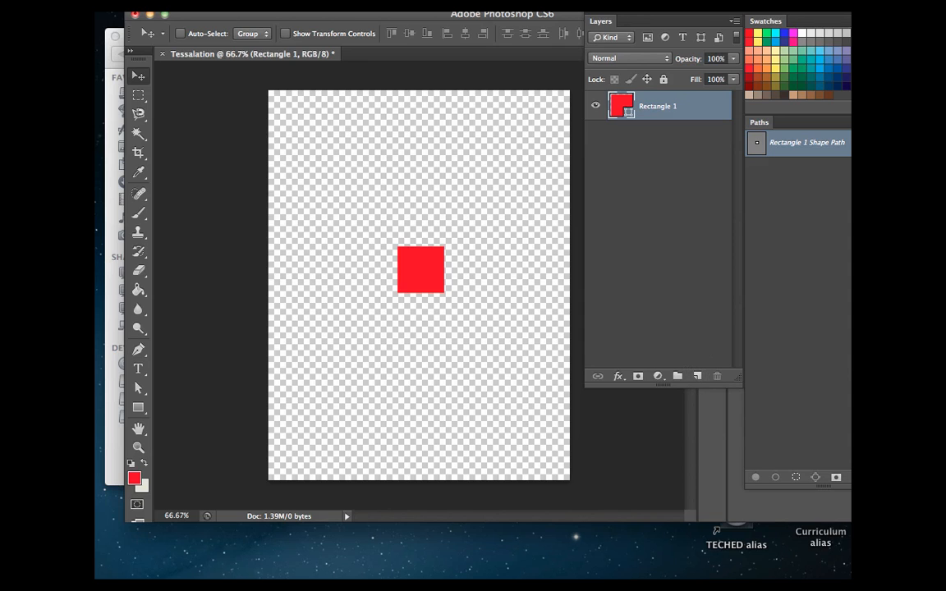
{"action": "left_click", "coordinate": [324, 4]}
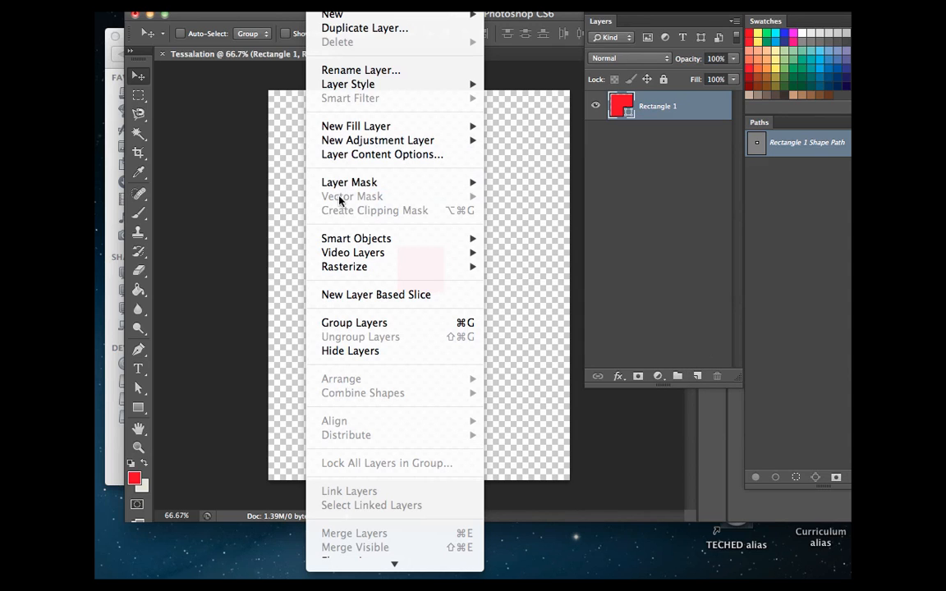
{"action": "mouse_move", "coordinate": [329, 267]}
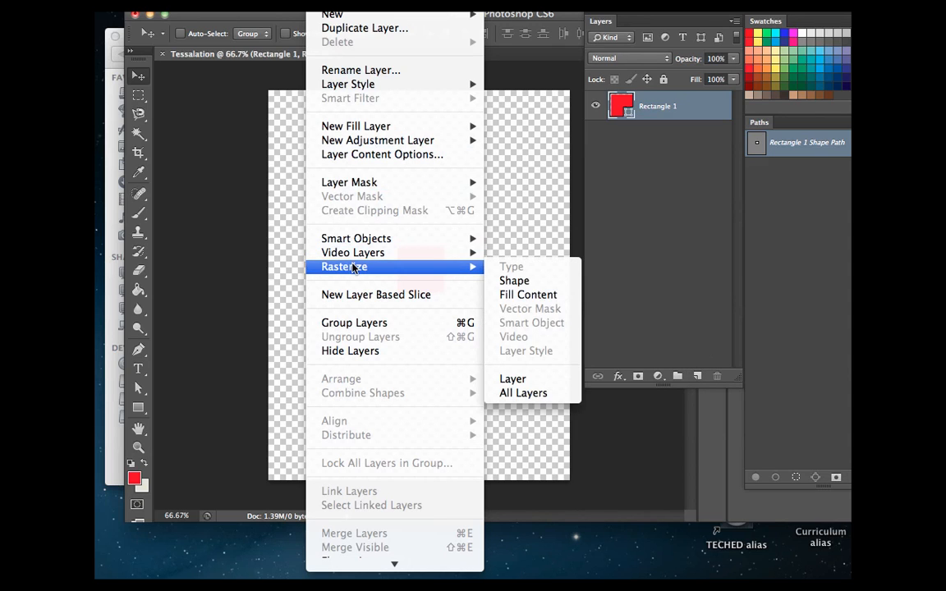
{"action": "left_click", "coordinate": [508, 285]}
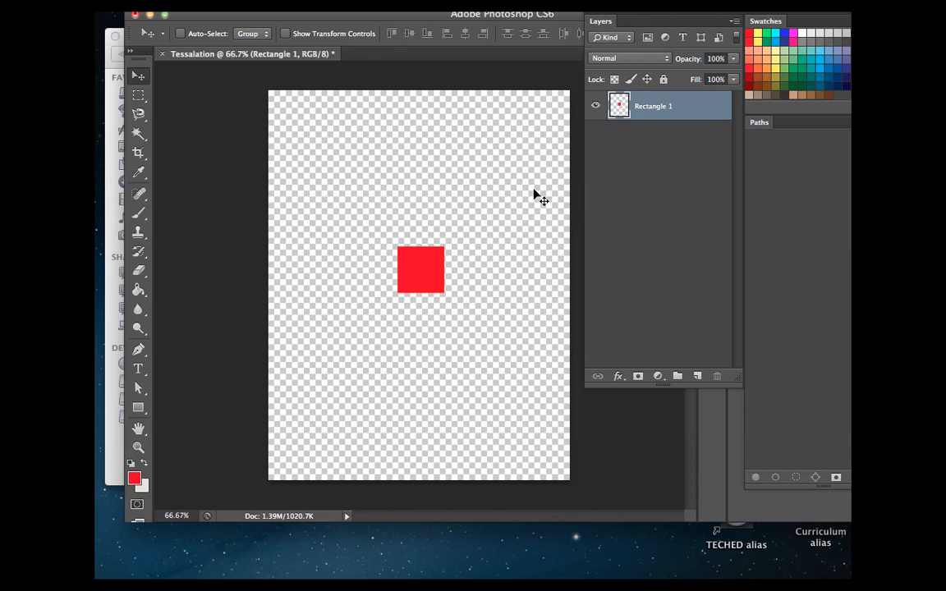
Outline a wavy strip along the red square's left edge with the Lasso tool and cut it out
{"action": "left_click", "coordinate": [138, 115]}
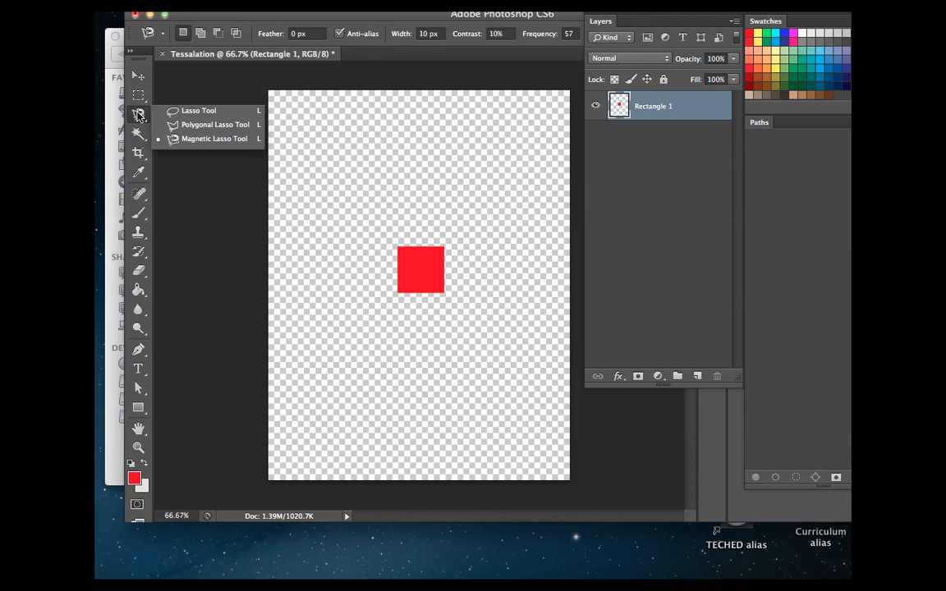
{"action": "left_click", "coordinate": [188, 113]}
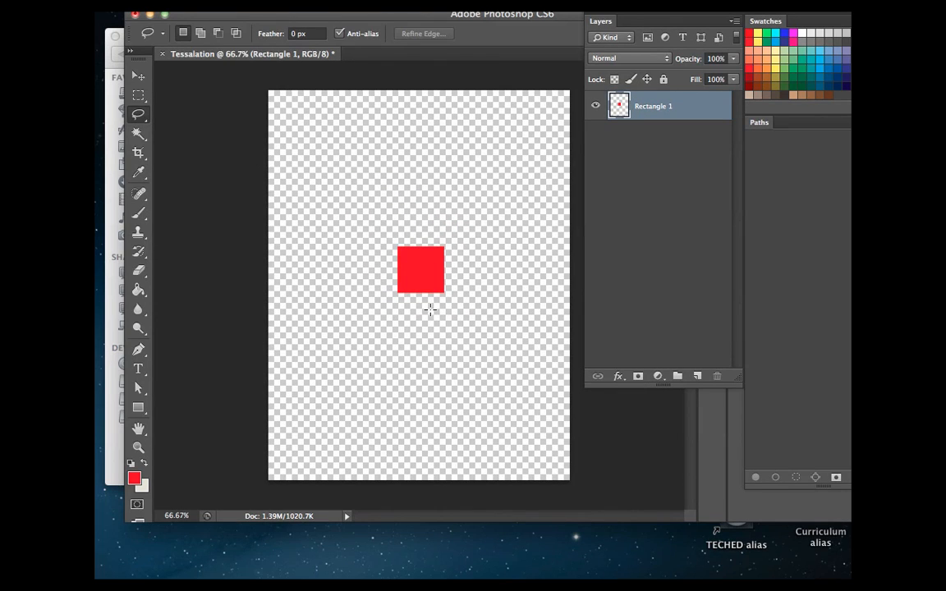
{"action": "key", "text": "z"}
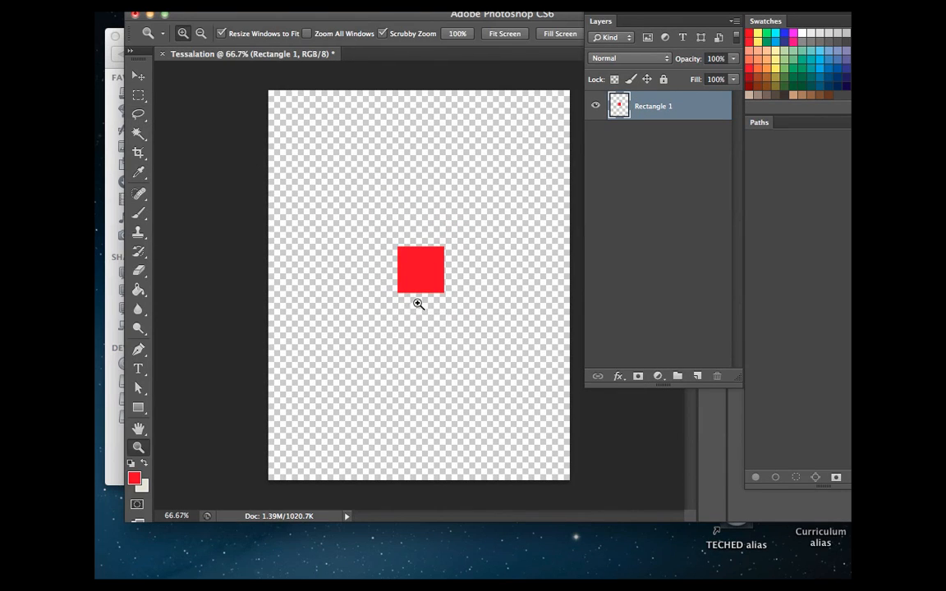
{"action": "left_click", "coordinate": [399, 272]}
{"action": "left_click", "coordinate": [402, 273]}
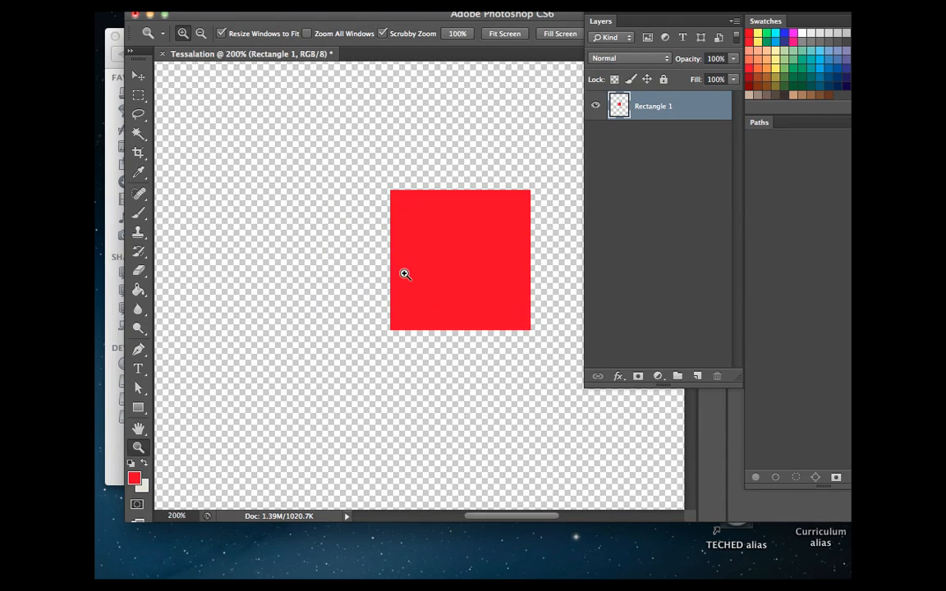
{"action": "left_click", "coordinate": [142, 115]}
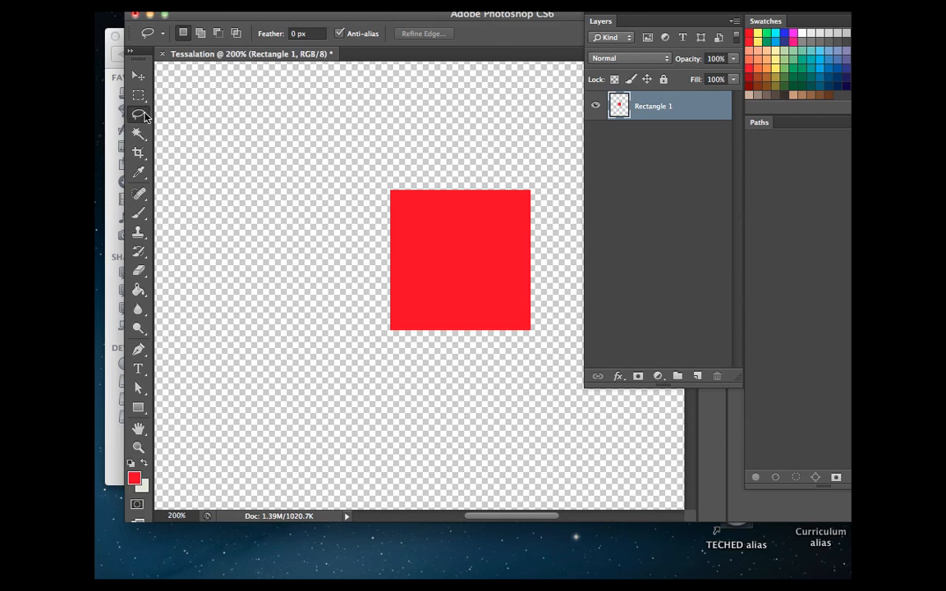
{"action": "mouse_move", "coordinate": [384, 178]}
{"action": "left_mouse_down"}
{"action": "mouse_move", "coordinate": [394, 202]}
{"action": "mouse_move", "coordinate": [410, 230]}
{"action": "mouse_move", "coordinate": [404, 244]}
{"action": "mouse_move", "coordinate": [436, 270]}
{"action": "mouse_move", "coordinate": [405, 285]}
{"action": "mouse_move", "coordinate": [419, 300]}
{"action": "mouse_move", "coordinate": [417, 351]}
{"action": "mouse_move", "coordinate": [404, 351]}
{"action": "mouse_move", "coordinate": [351, 340]}
{"action": "mouse_move", "coordinate": [328, 303]}
{"action": "mouse_move", "coordinate": [327, 239]}
{"action": "mouse_move", "coordinate": [381, 178]}
{"action": "left_mouse_up"}
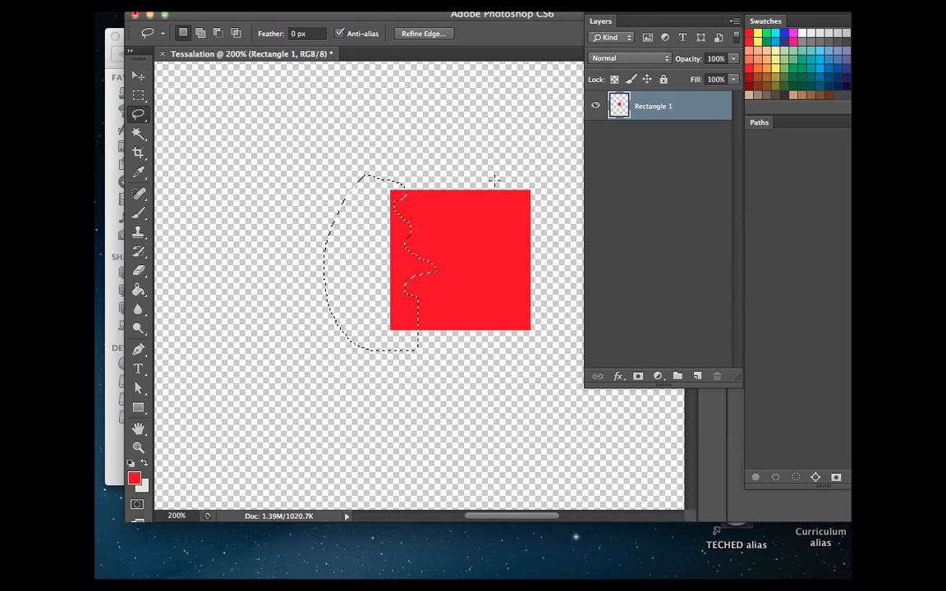
{"action": "key", "text": "super+x"}
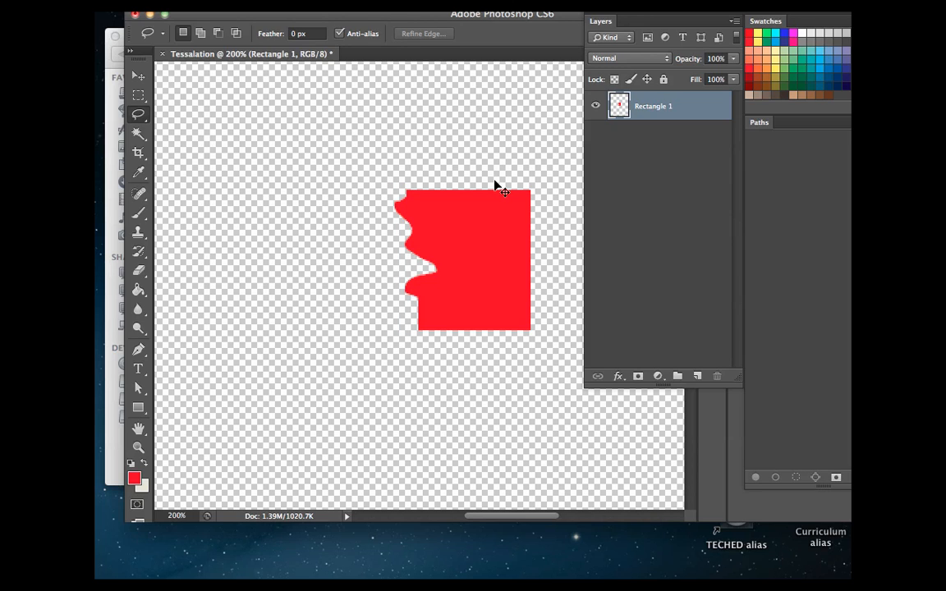
Paste the cut strip and move it flush against the red square's right edge, aligned with its top and bottom
{"action": "key", "text": "super+v"}
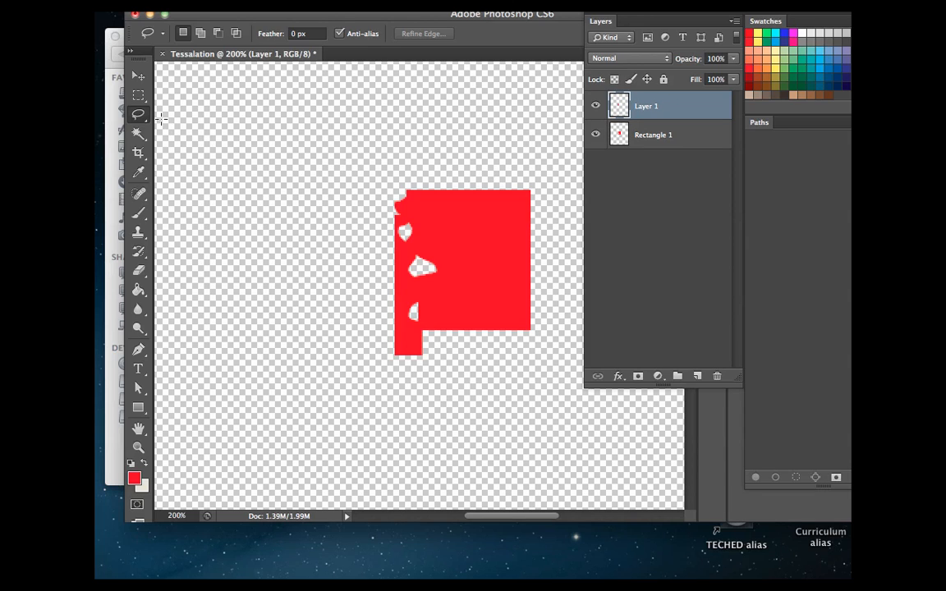
{"action": "left_click", "coordinate": [138, 78]}
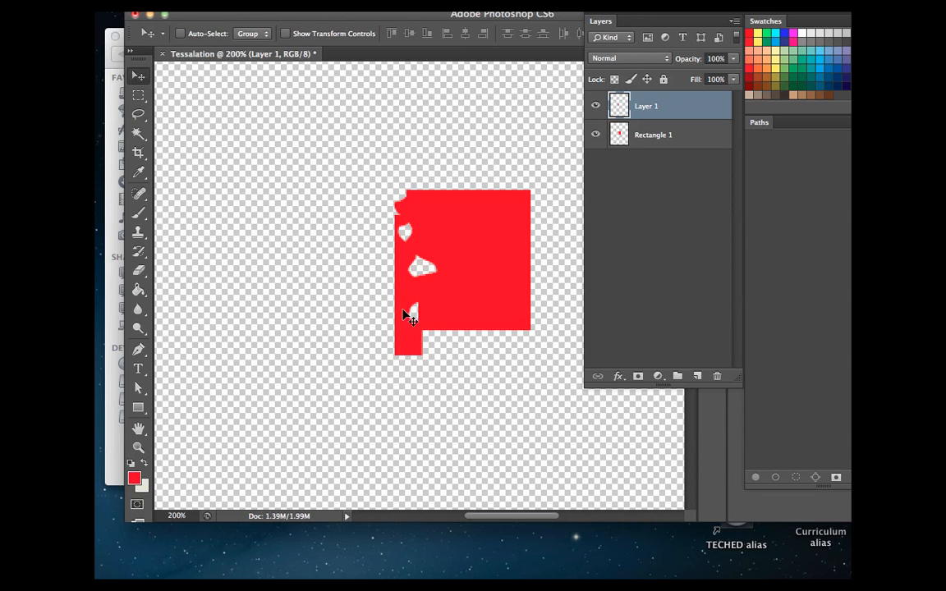
{"action": "mouse_move", "coordinate": [409, 317]}
{"action": "left_mouse_down"}
{"action": "mouse_move", "coordinate": [464, 323]}
{"action": "mouse_move", "coordinate": [522, 302]}
{"action": "mouse_move", "coordinate": [544, 274]}
{"action": "mouse_move", "coordinate": [549, 289]}
{"action": "left_mouse_up"}
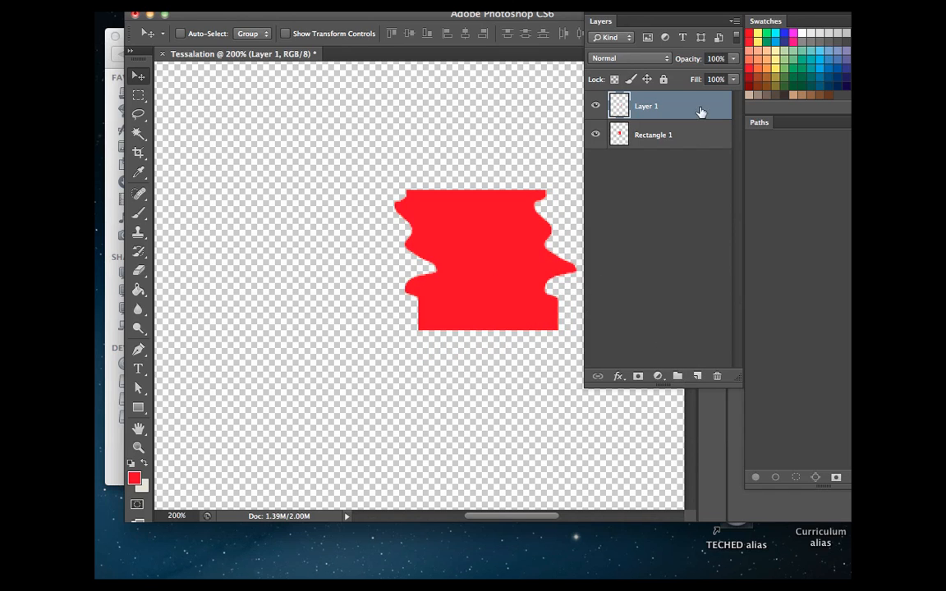
Merge Layer 1 and Rectangle 1 into a single layer
{"action": "left_click_drag", "start_coordinate": [648, 22], "coordinate": [732, 43]}
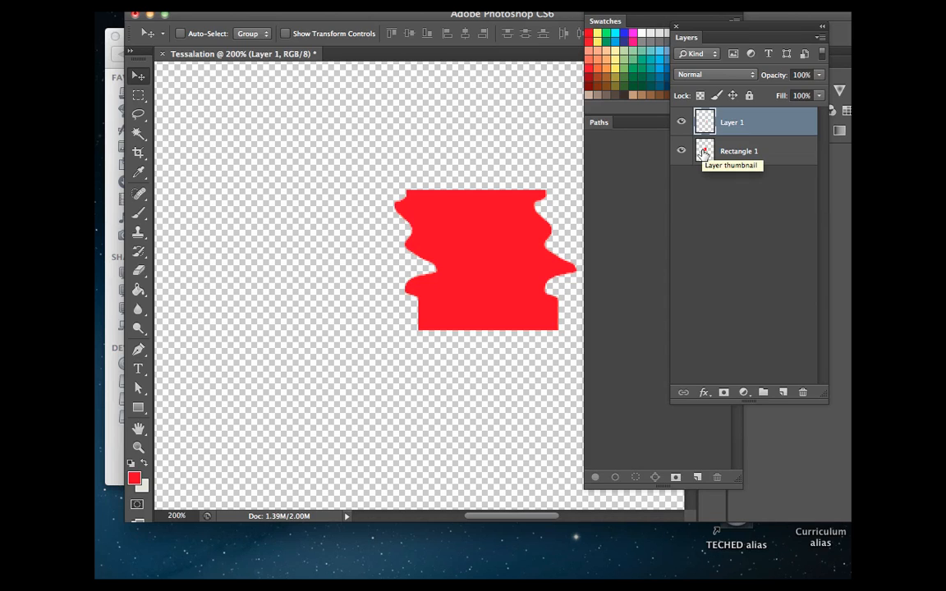
{"action": "left_click", "coordinate": [245, 4]}
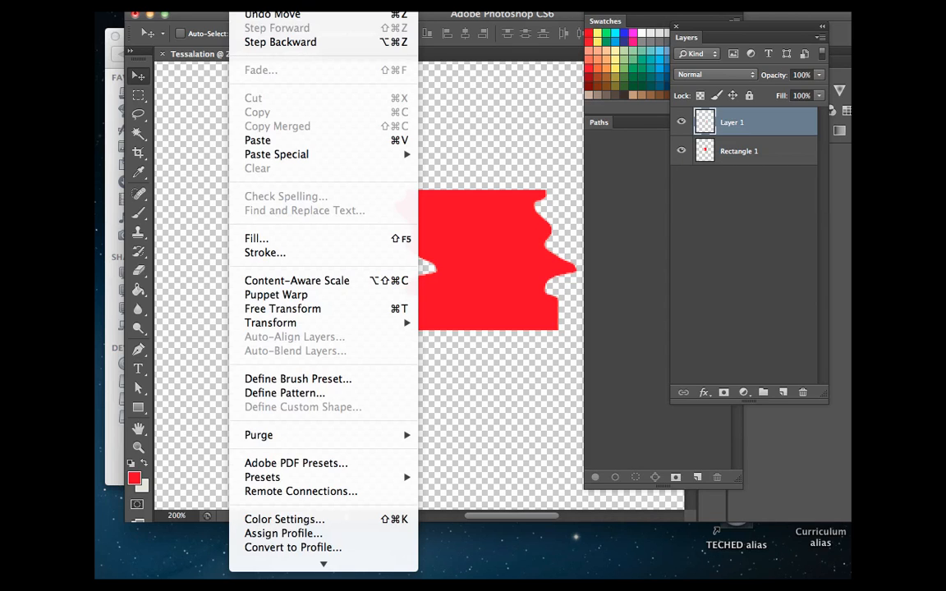
{"action": "left_click", "coordinate": [245, 4]}
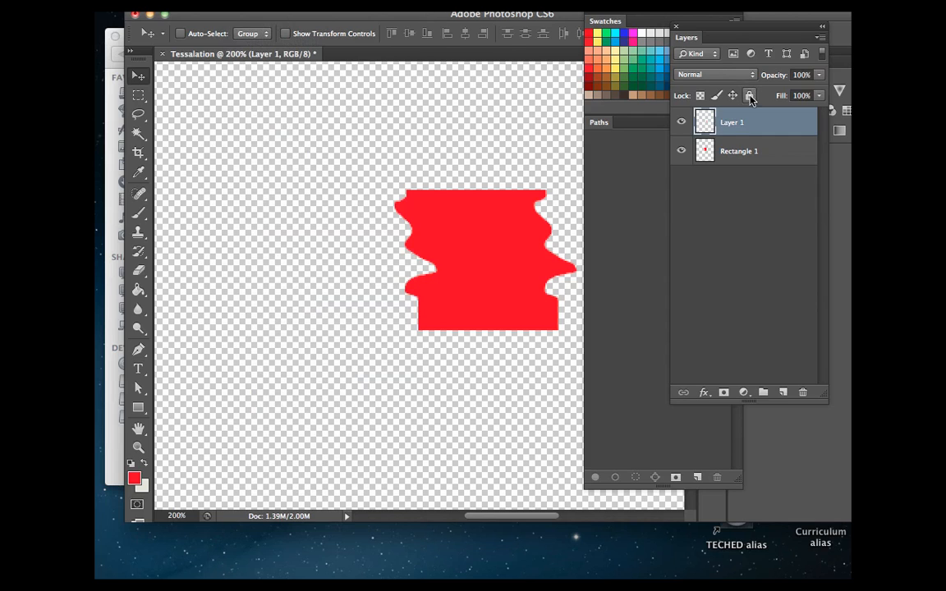
{"action": "left_click", "coordinate": [709, 154], "text": "shift"}
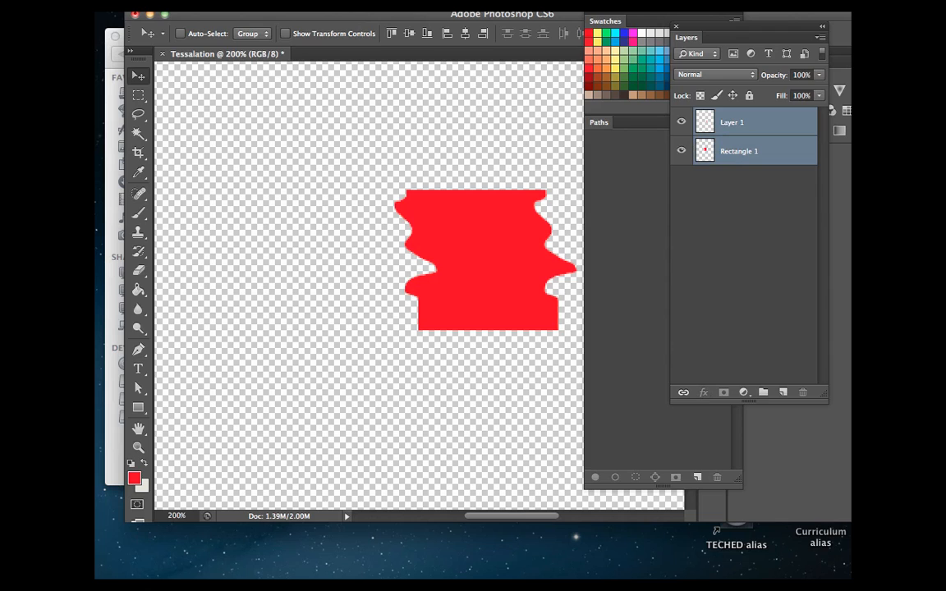
{"action": "left_click", "coordinate": [321, 4]}
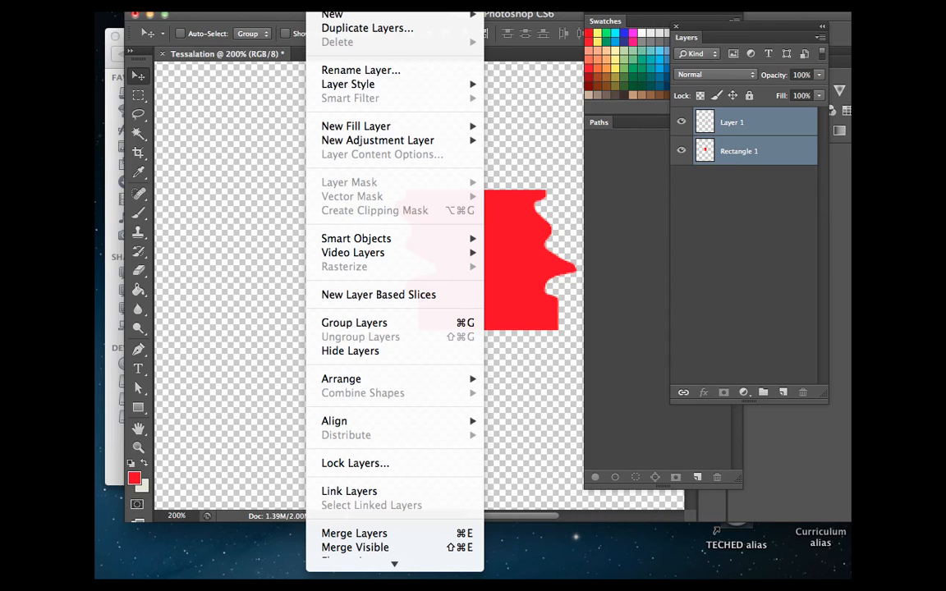
{"action": "left_click", "coordinate": [367, 536]}
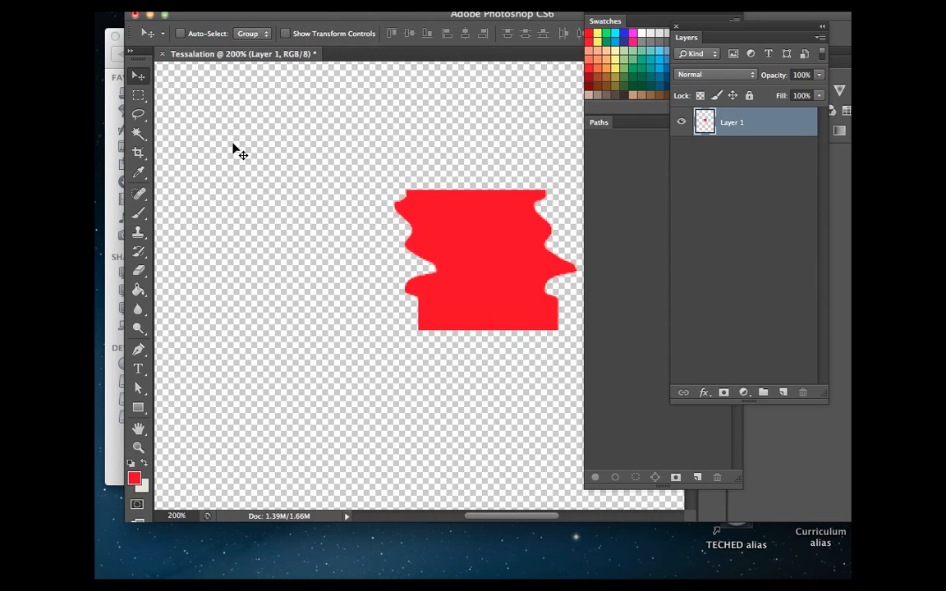
Outline a jagged strip along the red shape's bottom edge with the Lasso tool and cut it out
{"action": "left_click", "coordinate": [138, 114]}
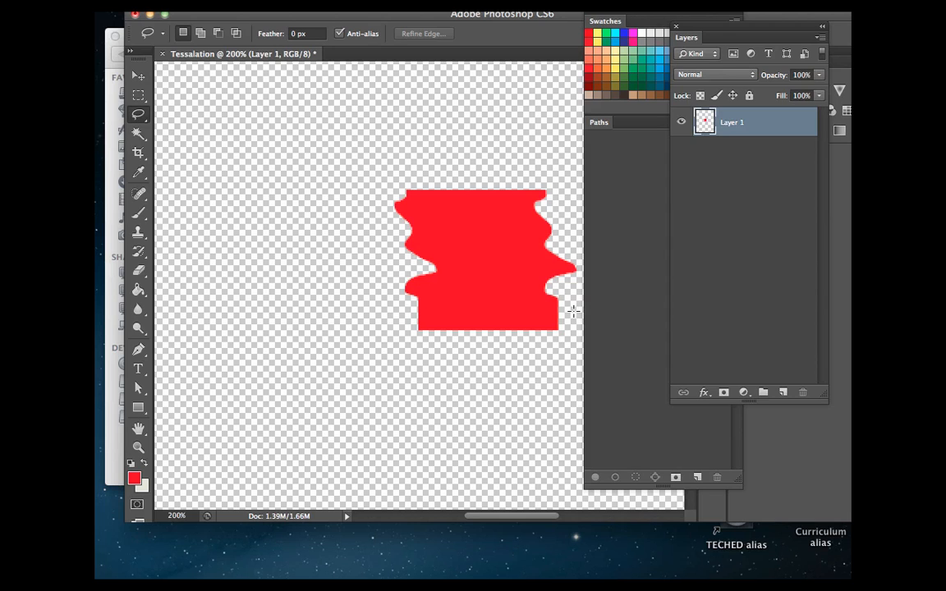
{"action": "mouse_move", "coordinate": [569, 310]}
{"action": "left_mouse_down"}
{"action": "mouse_move", "coordinate": [491, 302]}
{"action": "mouse_move", "coordinate": [447, 306]}
{"action": "mouse_move", "coordinate": [470, 313]}
{"action": "mouse_move", "coordinate": [461, 317]}
{"action": "mouse_move", "coordinate": [415, 314]}
{"action": "left_mouse_up"}
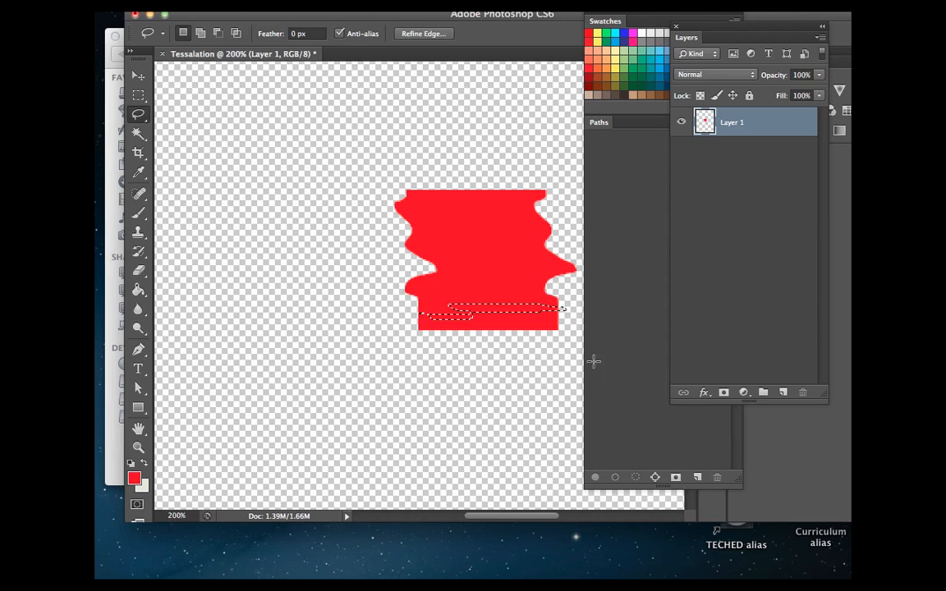
{"action": "key", "text": "super+d"}
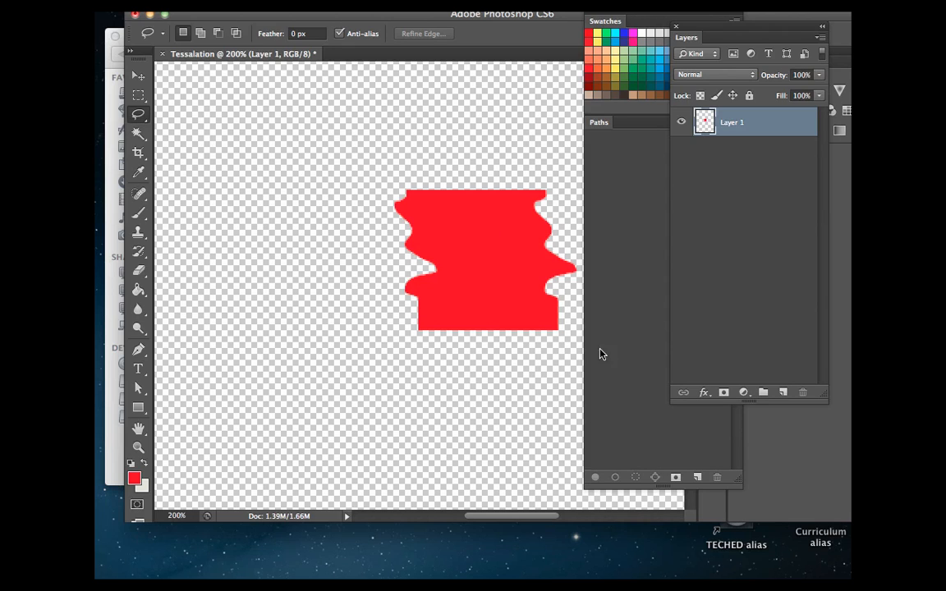
{"action": "mouse_move", "coordinate": [572, 349]}
{"action": "left_mouse_down"}
{"action": "mouse_move", "coordinate": [493, 292]}
{"action": "mouse_move", "coordinate": [483, 312]}
{"action": "mouse_move", "coordinate": [472, 303]}
{"action": "mouse_move", "coordinate": [409, 326]}
{"action": "mouse_move", "coordinate": [408, 357]}
{"action": "mouse_move", "coordinate": [508, 407]}
{"action": "mouse_move", "coordinate": [535, 399]}
{"action": "mouse_move", "coordinate": [573, 345]}
{"action": "left_mouse_up"}
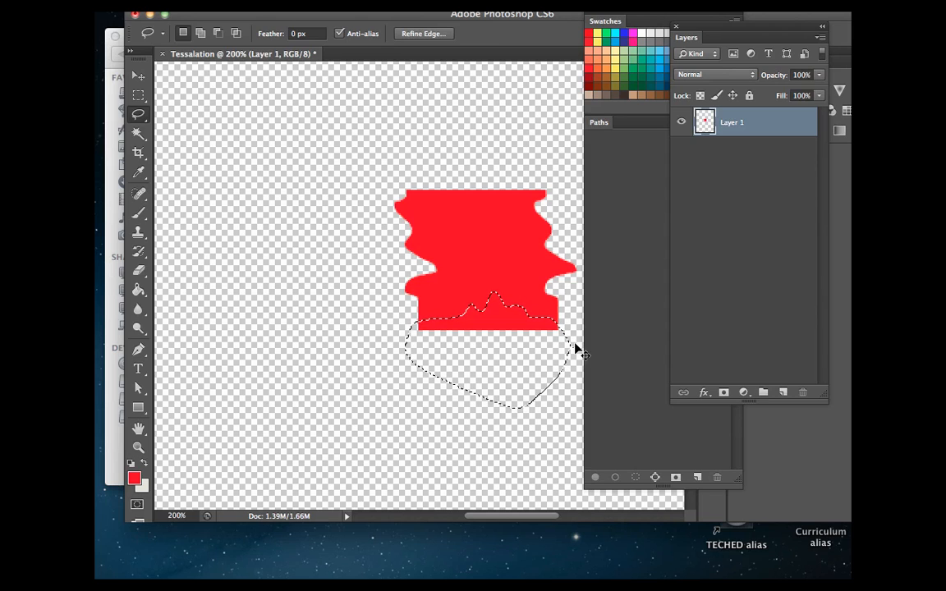
{"action": "key", "text": "super+d"}
{"action": "key", "text": "super+x"}
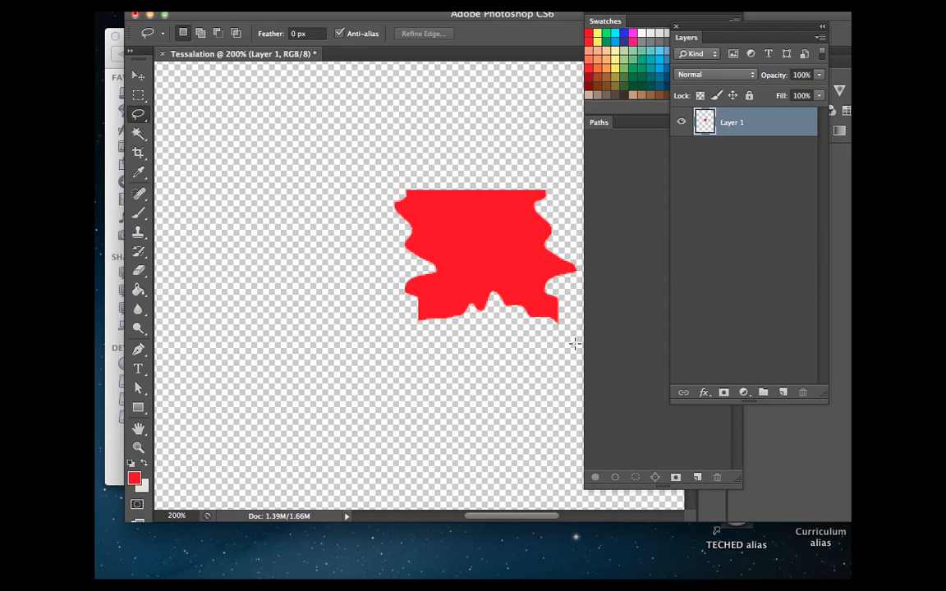
Paste the cut jagged strip and move it flush against the red shape's top edge, aligned with its corners
{"action": "key", "text": "super+v"}
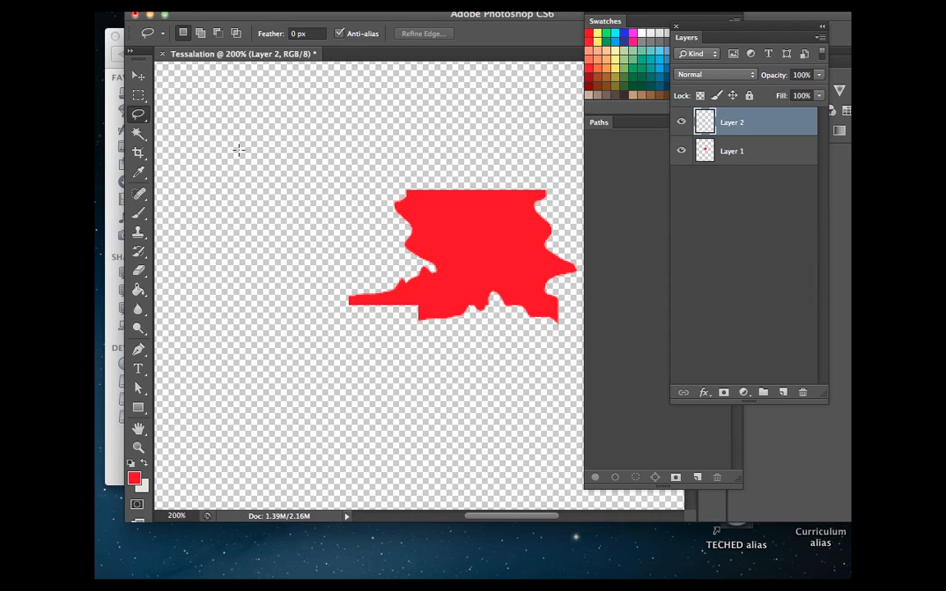
{"action": "left_click", "coordinate": [138, 76]}
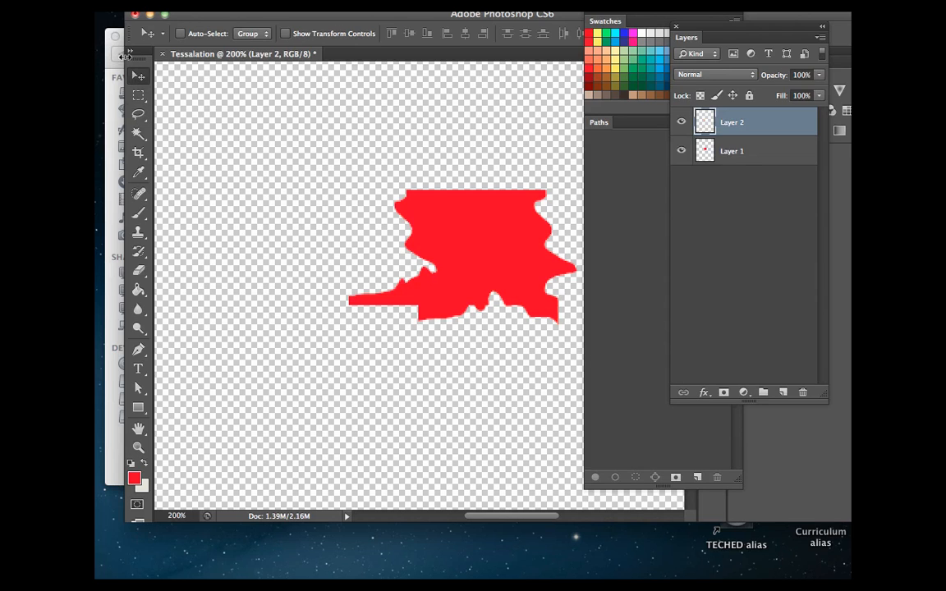
{"action": "left_click_drag", "start_coordinate": [380, 298], "coordinate": [437, 180]}
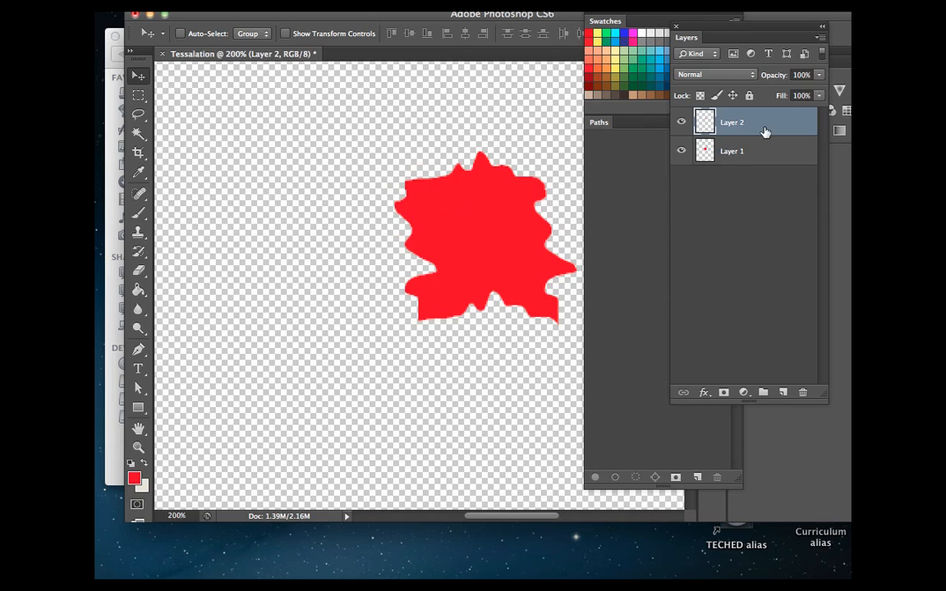
Move the floating panels clear of the canvas and merge Layer 2 and Layer 1 into a single layer
{"action": "left_click_drag", "start_coordinate": [738, 42], "coordinate": [850, 43]}
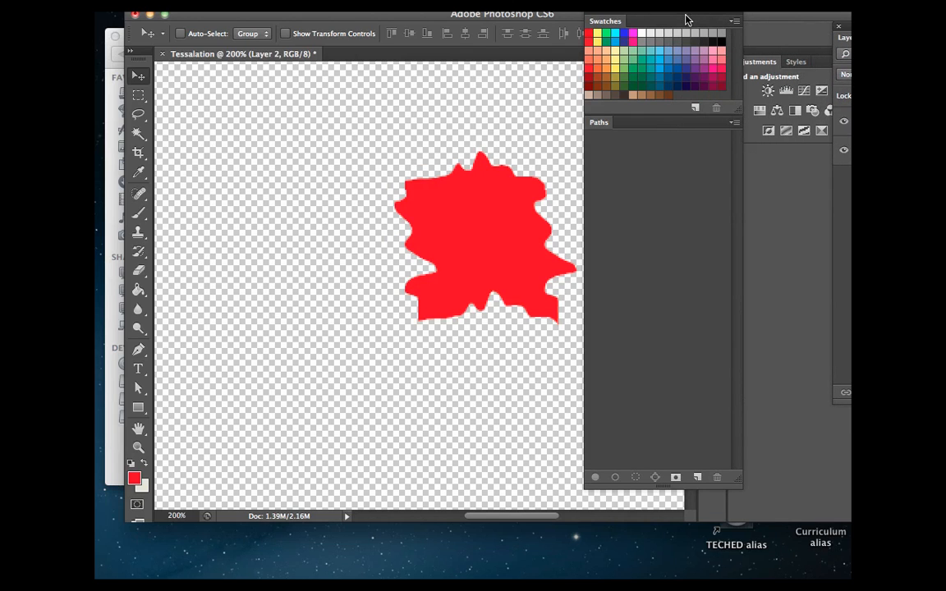
{"action": "left_click_drag", "start_coordinate": [684, 19], "coordinate": [772, 60]}
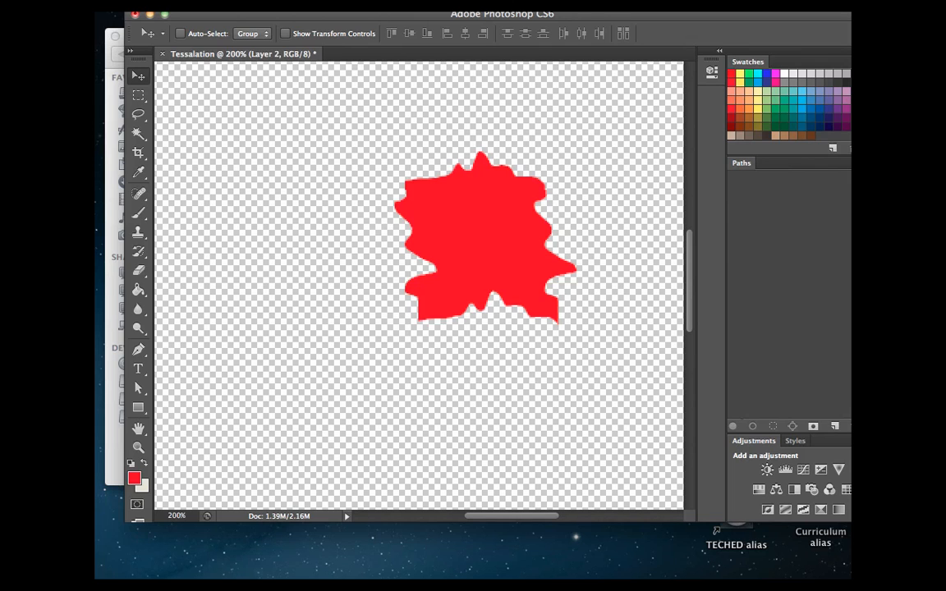
{"action": "left_click", "coordinate": [899, 247], "text": "shift"}
{"action": "left_click", "coordinate": [322, 3]}
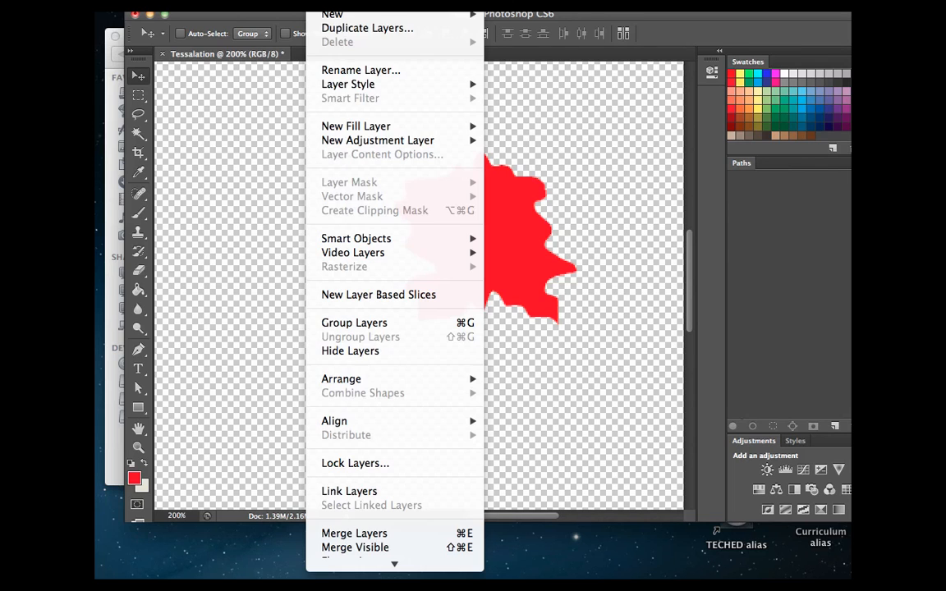
{"action": "left_click", "coordinate": [346, 534]}
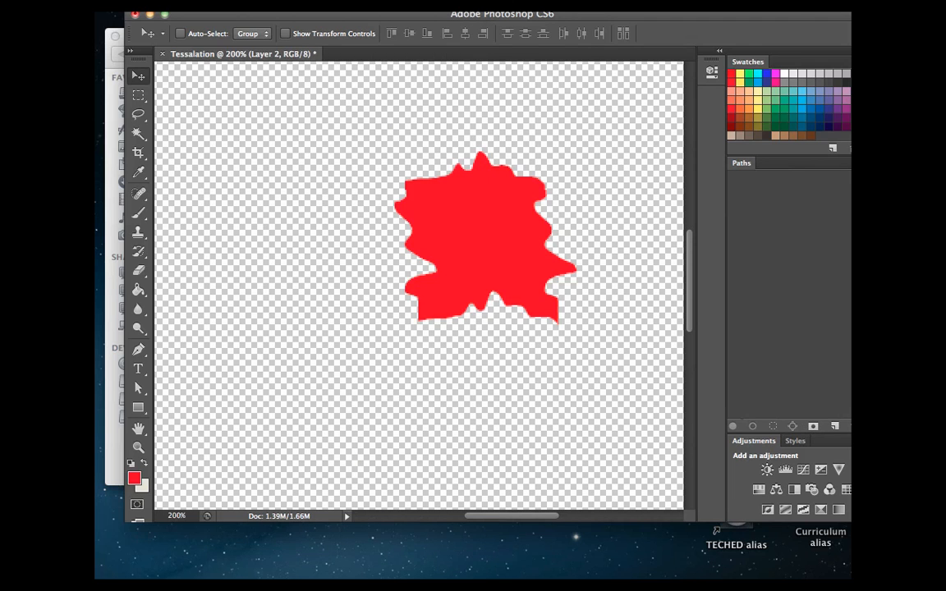
Add an outside Stroke layer style to the merged tile and set its size to 1 px
{"action": "left_click", "coordinate": [904, 447]}
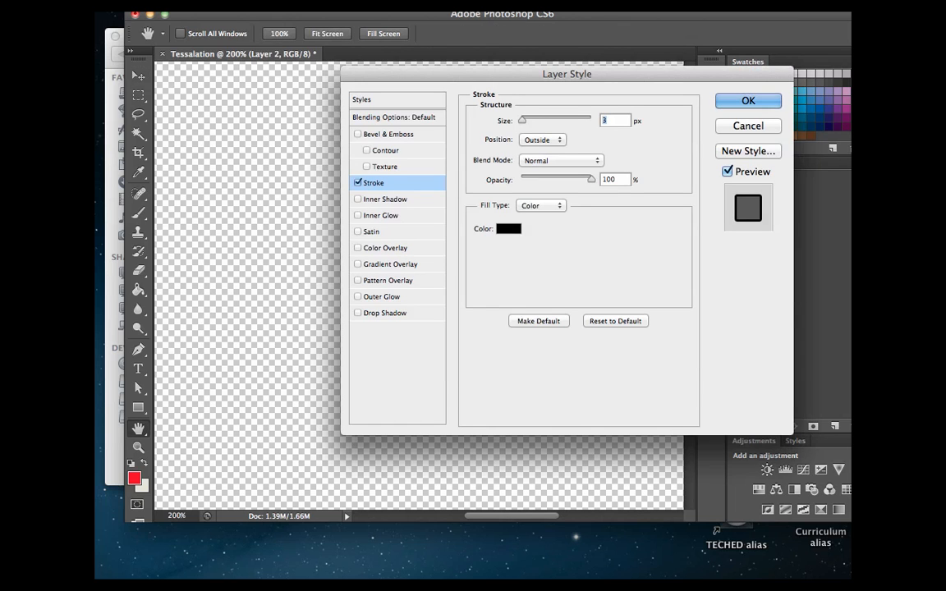
{"action": "left_click_drag", "start_coordinate": [632, 76], "coordinate": [903, 161]}
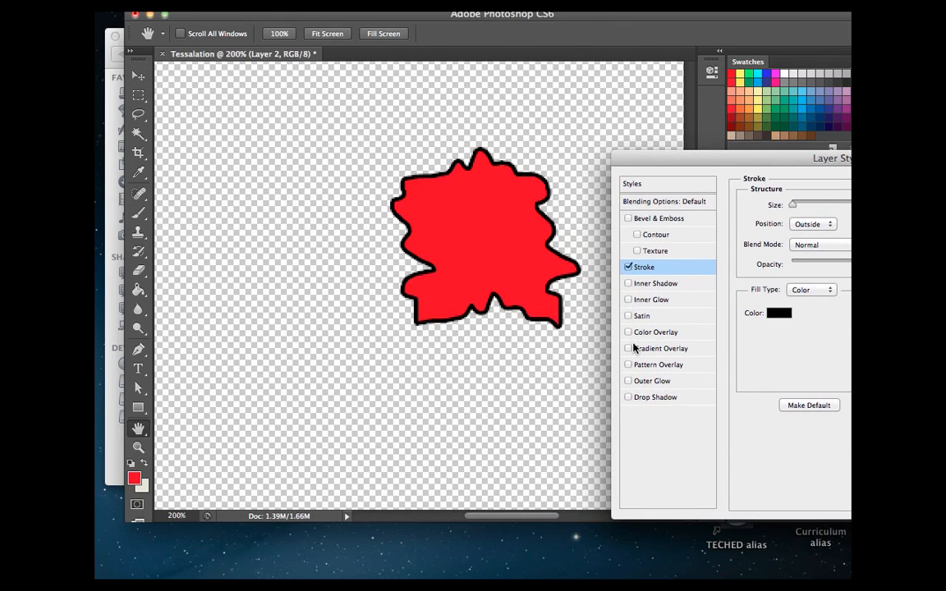
{"action": "left_click", "coordinate": [789, 205]}
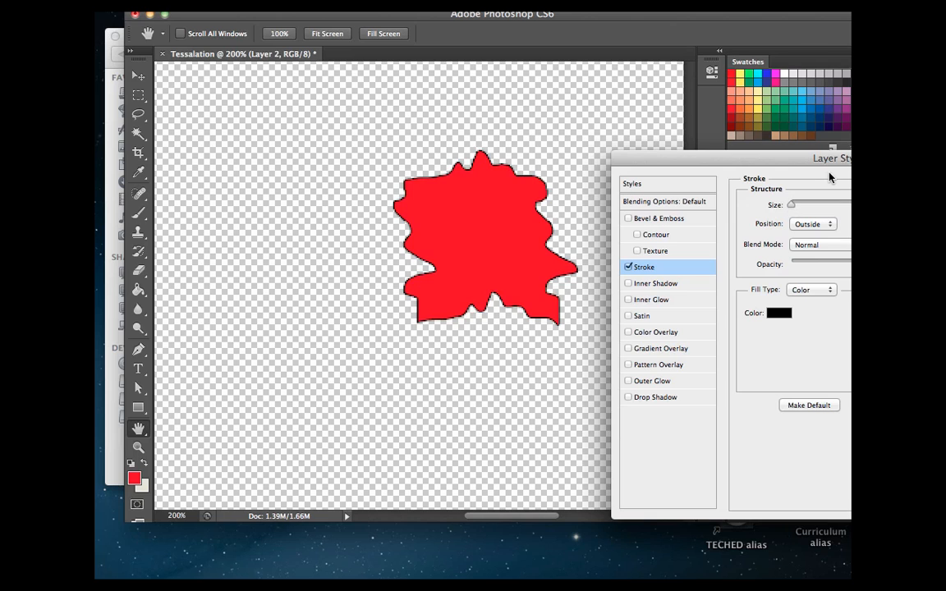
Set the tile's stroke color to blue-violet #4318f9 and apply the layer style
{"action": "left_click_drag", "start_coordinate": [828, 162], "coordinate": [753, 187]}
{"action": "left_click", "coordinate": [704, 338]}
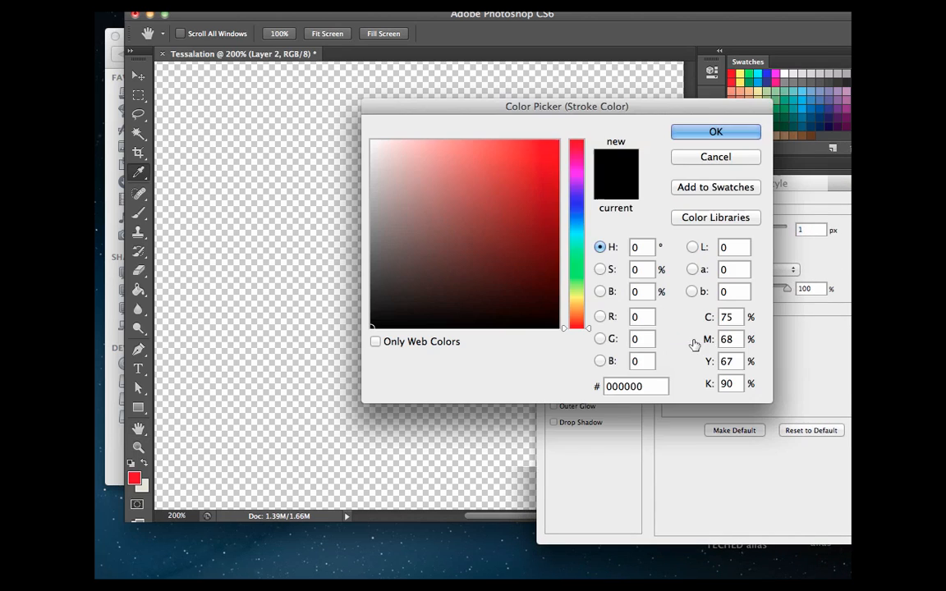
{"action": "left_click", "coordinate": [579, 197]}
{"action": "left_click", "coordinate": [541, 144]}
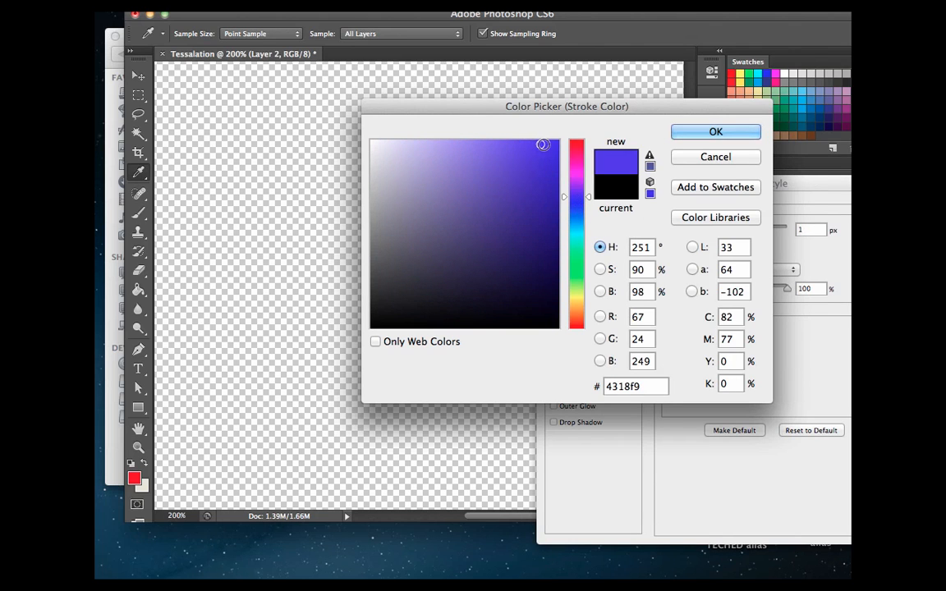
{"action": "left_click", "coordinate": [694, 132]}
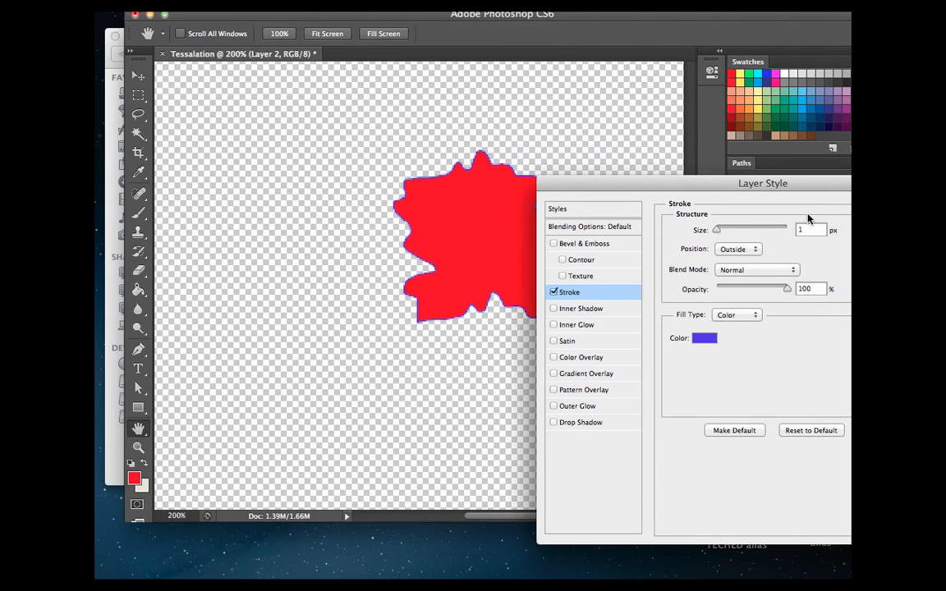
{"action": "left_click_drag", "start_coordinate": [675, 187], "coordinate": [655, 158]}
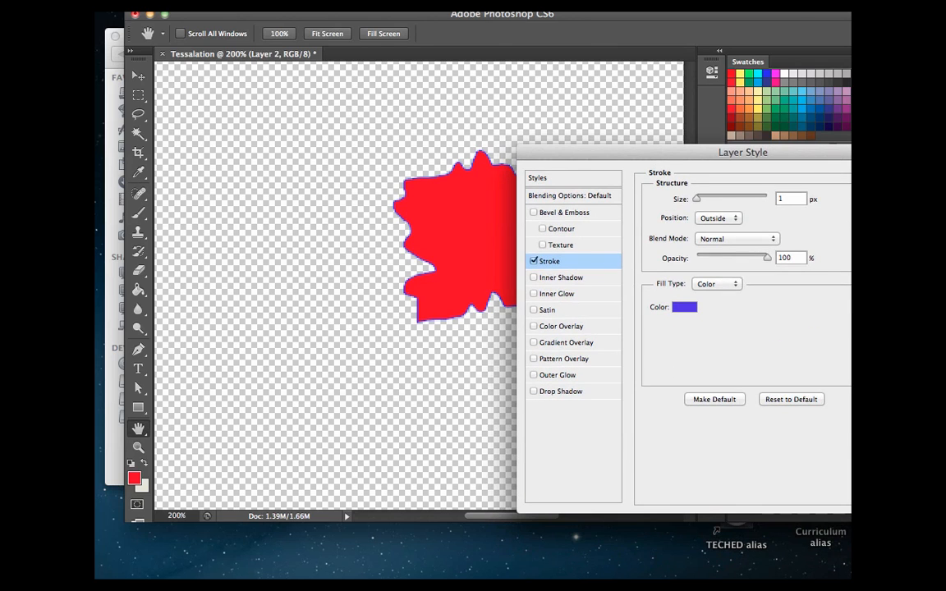
{"action": "key", "text": "Return"}
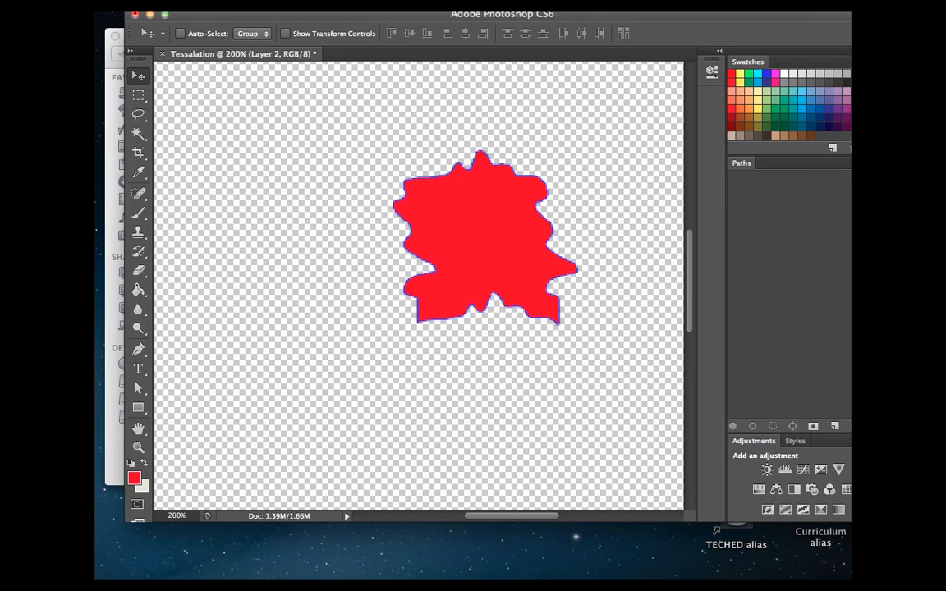
Try to duplicate the whole tile from a Lasso selection around it, placing the pasted copy to its lower left
{"action": "left_click", "coordinate": [138, 114]}
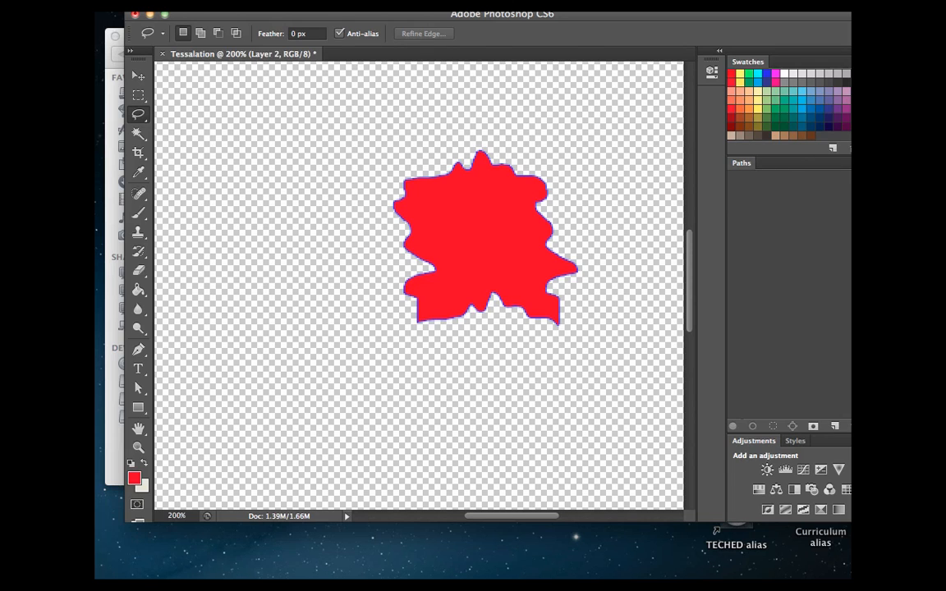
{"action": "left_click", "coordinate": [284, 4]}
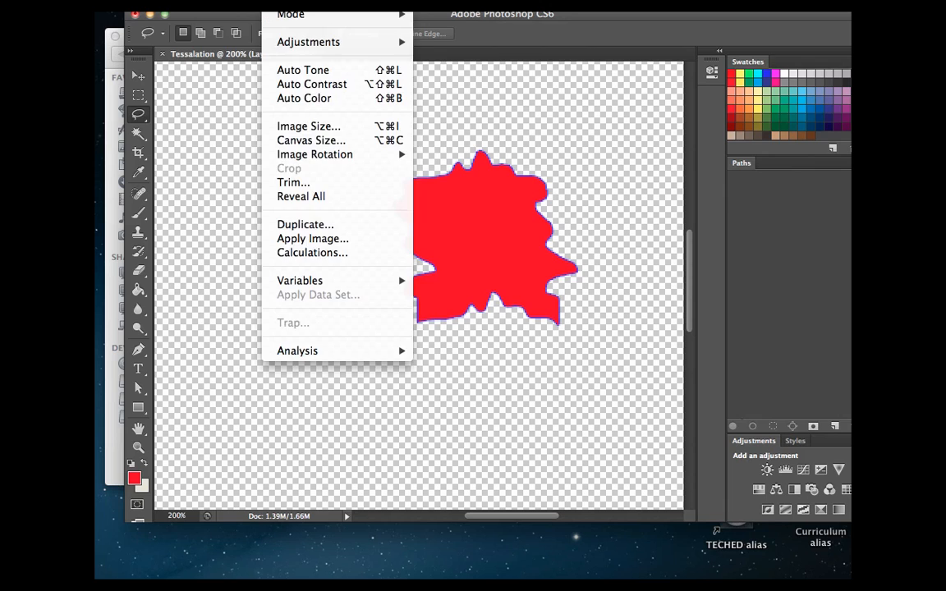
{"action": "mouse_move", "coordinate": [325, 4]}
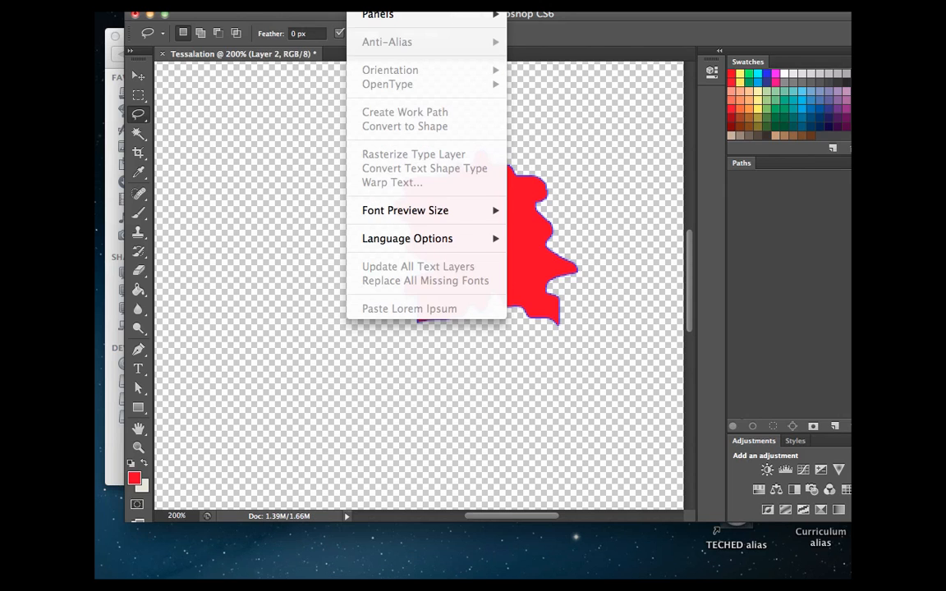
{"action": "mouse_move", "coordinate": [393, 564]}
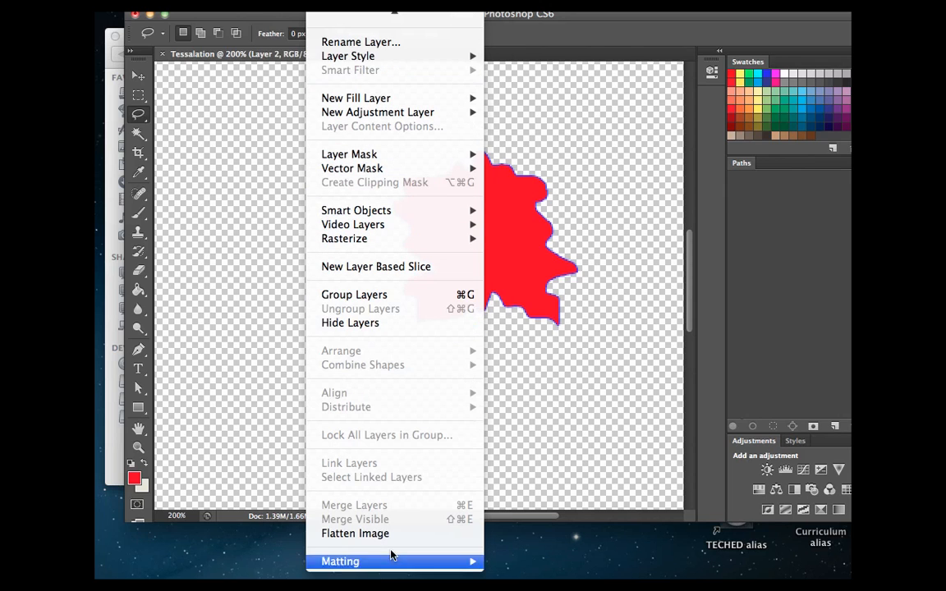
{"action": "left_click", "coordinate": [595, 404]}
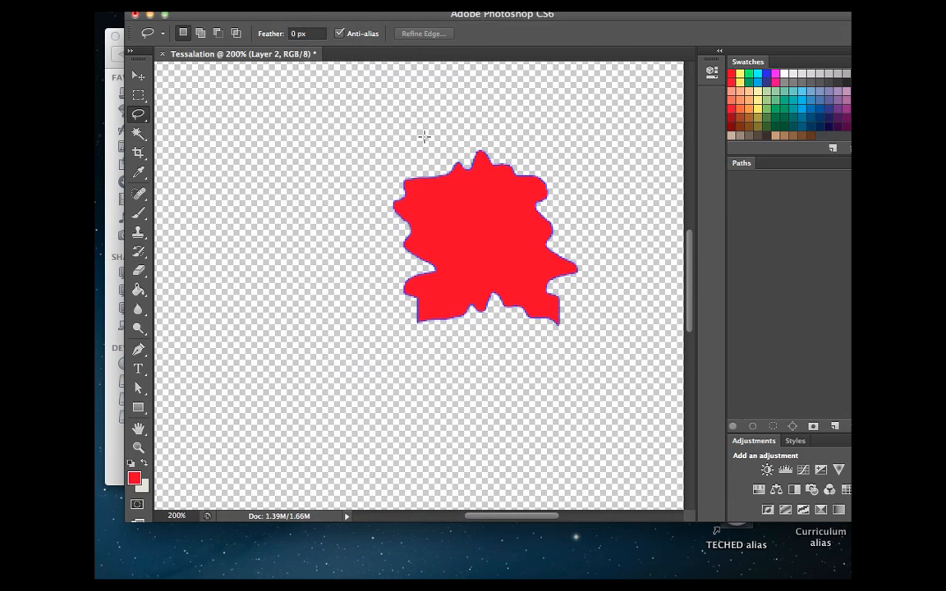
{"action": "mouse_move", "coordinate": [437, 134]}
{"action": "left_mouse_down"}
{"action": "mouse_move", "coordinate": [303, 210]}
{"action": "mouse_move", "coordinate": [400, 370]}
{"action": "mouse_move", "coordinate": [626, 357]}
{"action": "mouse_move", "coordinate": [617, 183]}
{"action": "mouse_move", "coordinate": [460, 125]}
{"action": "mouse_move", "coordinate": [439, 131]}
{"action": "left_mouse_up"}
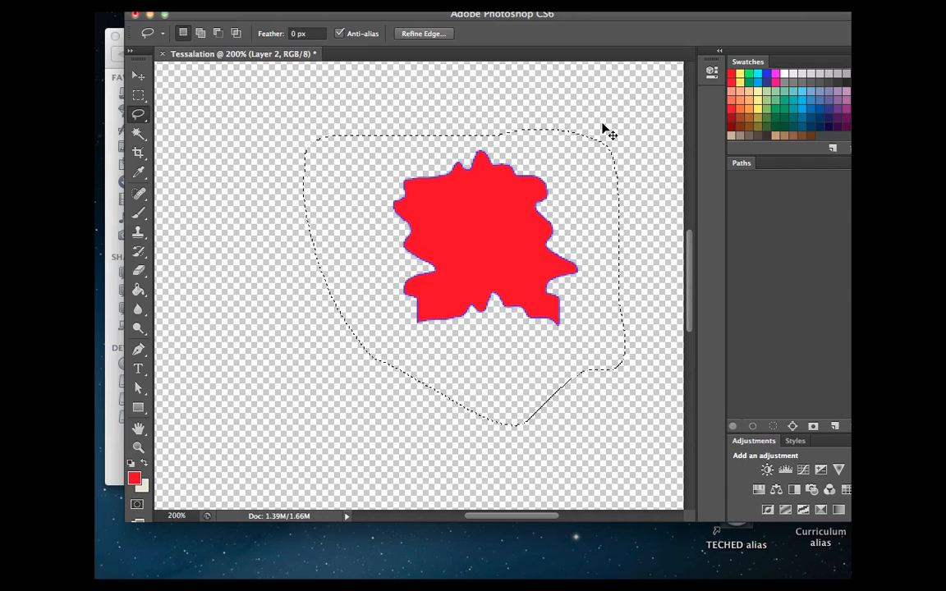
{"action": "key", "text": "super+v"}
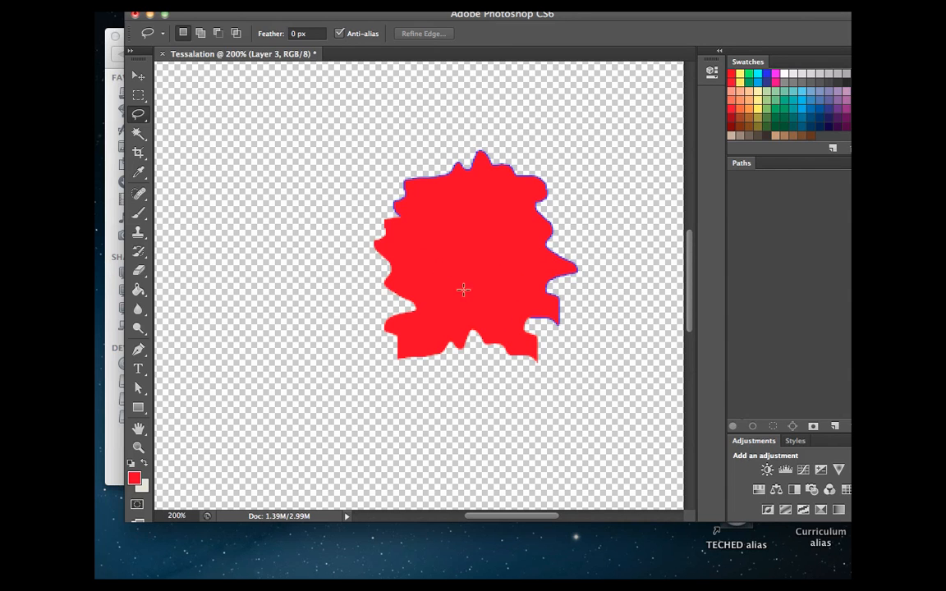
{"action": "key", "text": "v"}
{"action": "mouse_move", "coordinate": [454, 282]}
{"action": "left_mouse_down"}
{"action": "mouse_move", "coordinate": [430, 287]}
{"action": "mouse_move", "coordinate": [348, 249]}
{"action": "mouse_move", "coordinate": [333, 255]}
{"action": "mouse_move", "coordinate": [333, 244]}
{"action": "mouse_move", "coordinate": [314, 324]}
{"action": "left_mouse_up"}
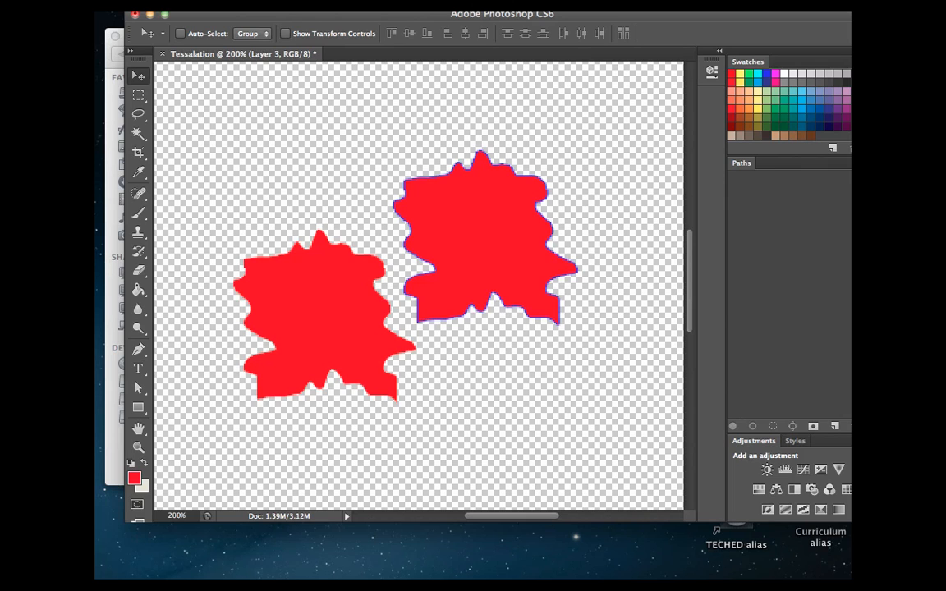
{"action": "key", "text": "Delete"}
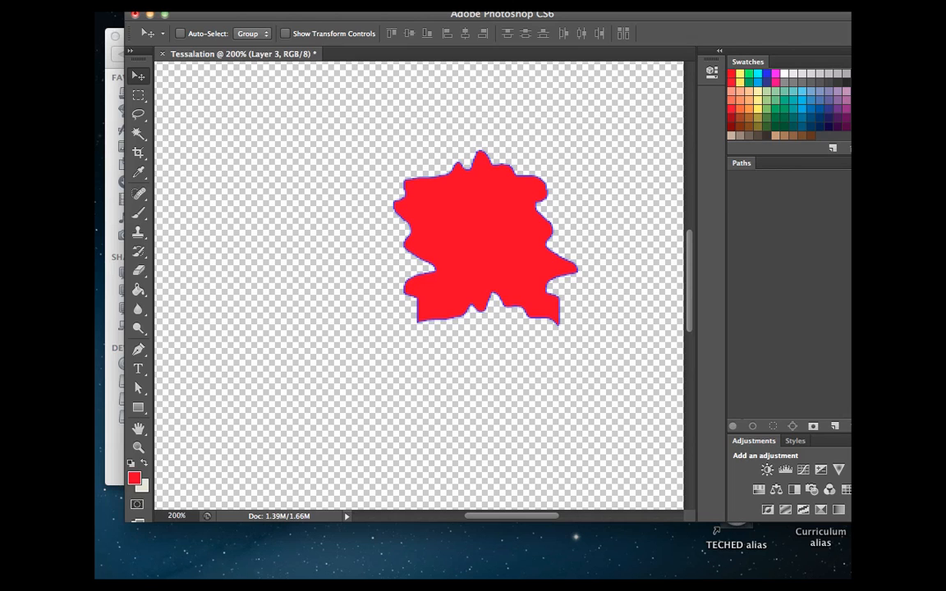
Merge the empty Layer 3 with the outlined tile's Layer 2 into a single layer
{"action": "left_click", "coordinate": [904, 164], "text": "shift"}
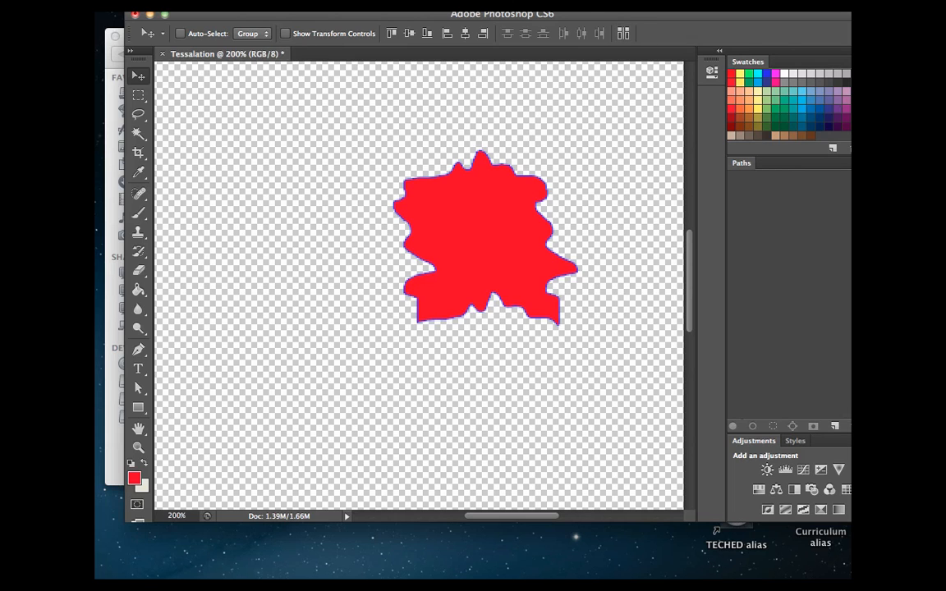
{"action": "left_click", "coordinate": [324, 4]}
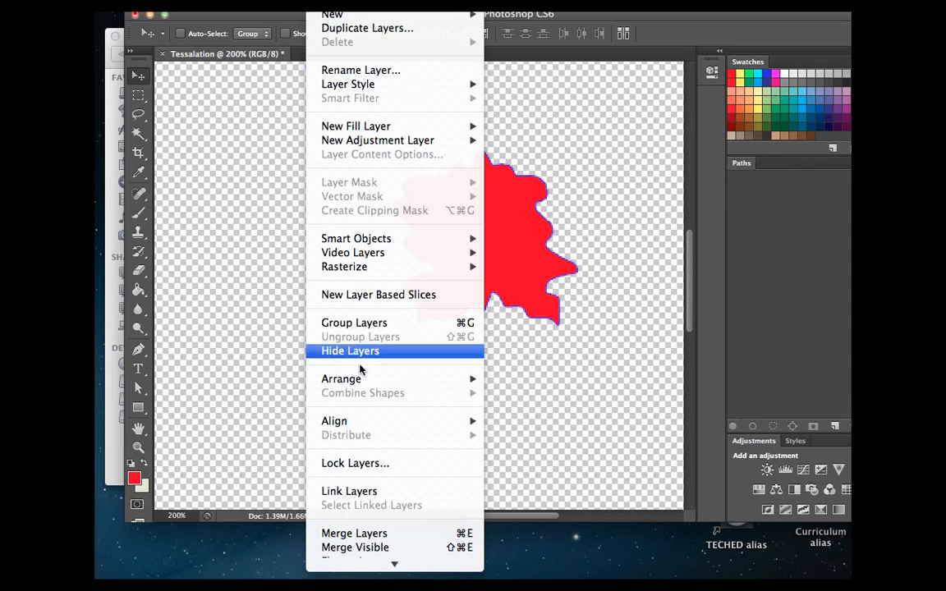
{"action": "left_click", "coordinate": [381, 534]}
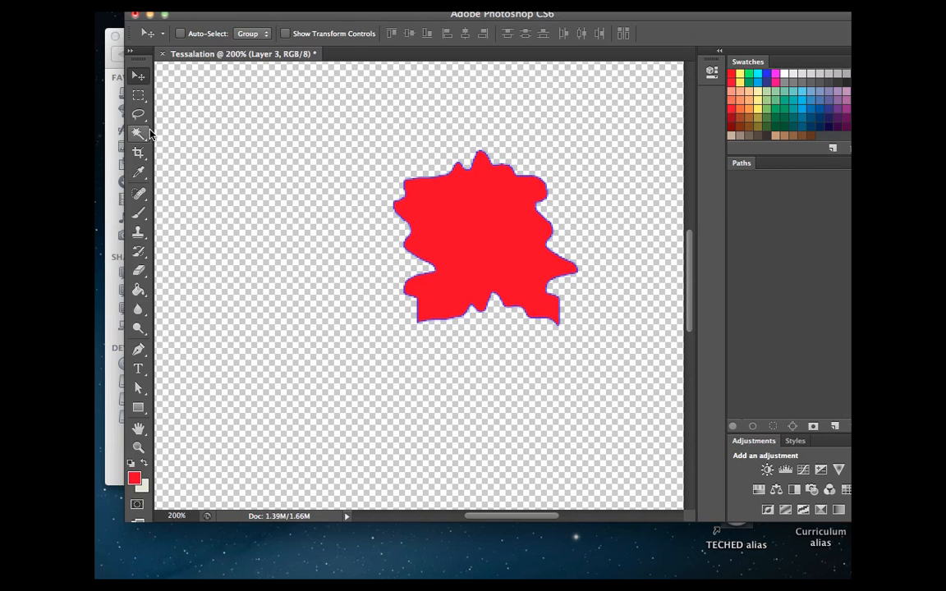
Set the foreground color to near-black #080404 and brush a small slanted eye outline on the upper left of the tile
{"action": "left_click", "coordinate": [140, 212]}
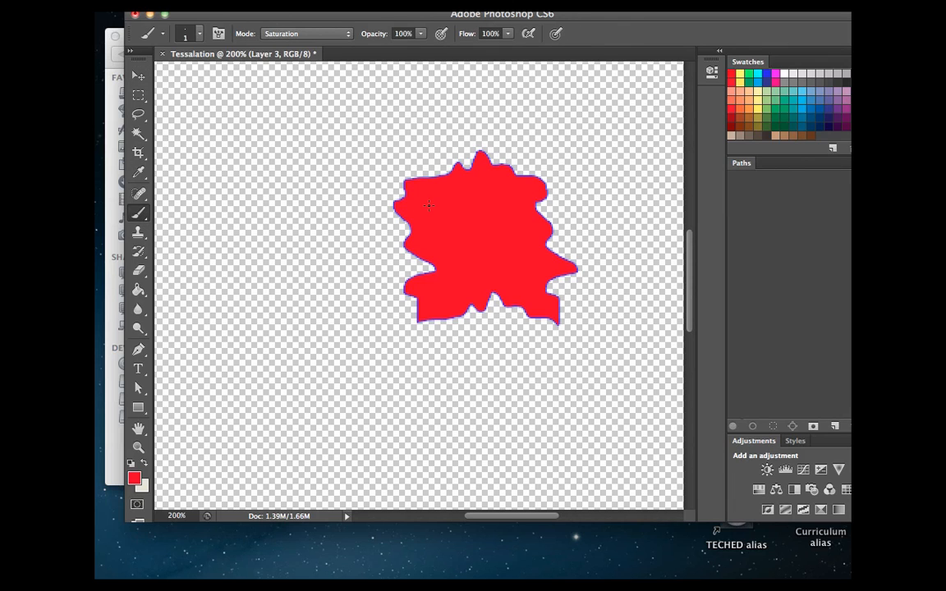
{"action": "left_click", "coordinate": [134, 478]}
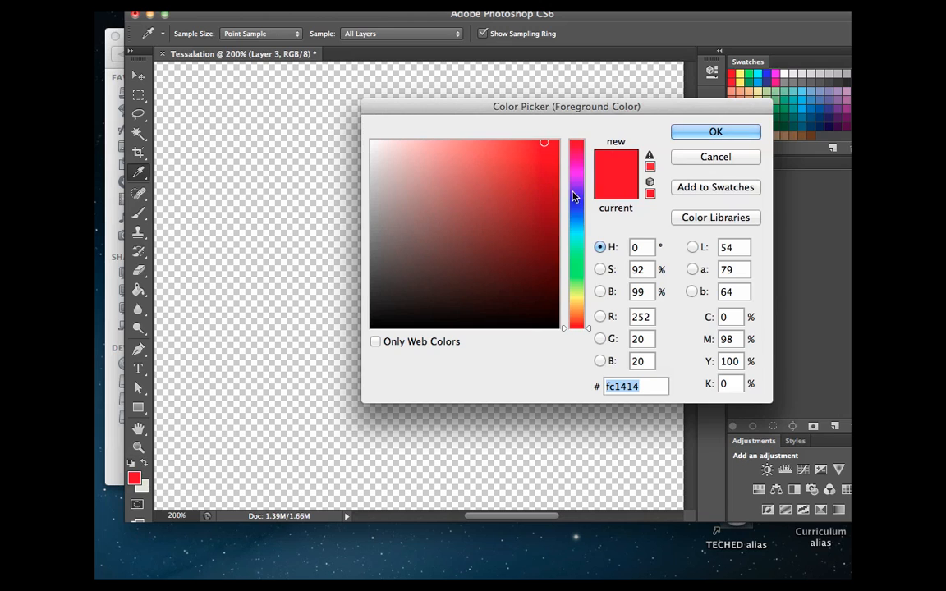
{"action": "left_click", "coordinate": [476, 322]}
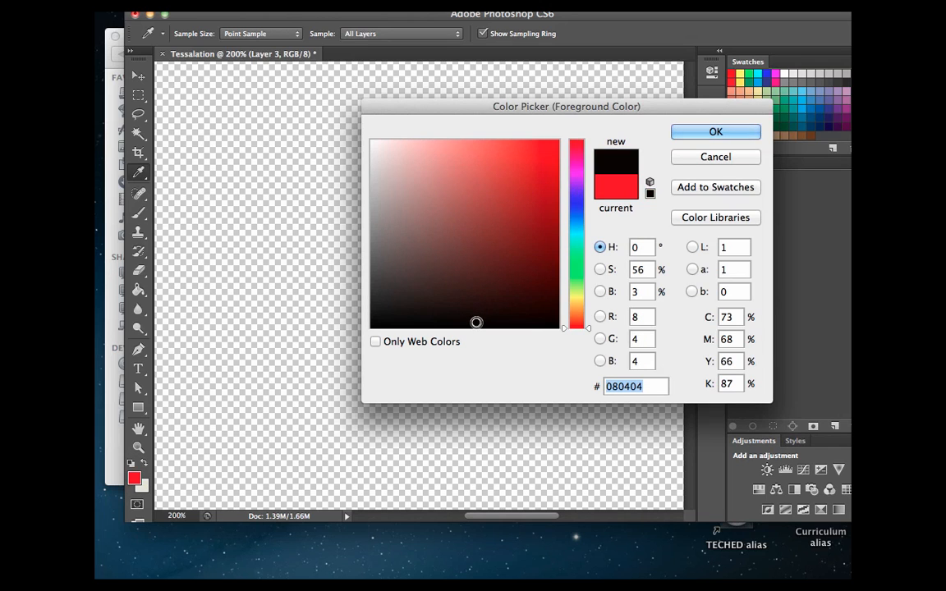
{"action": "left_click", "coordinate": [697, 131]}
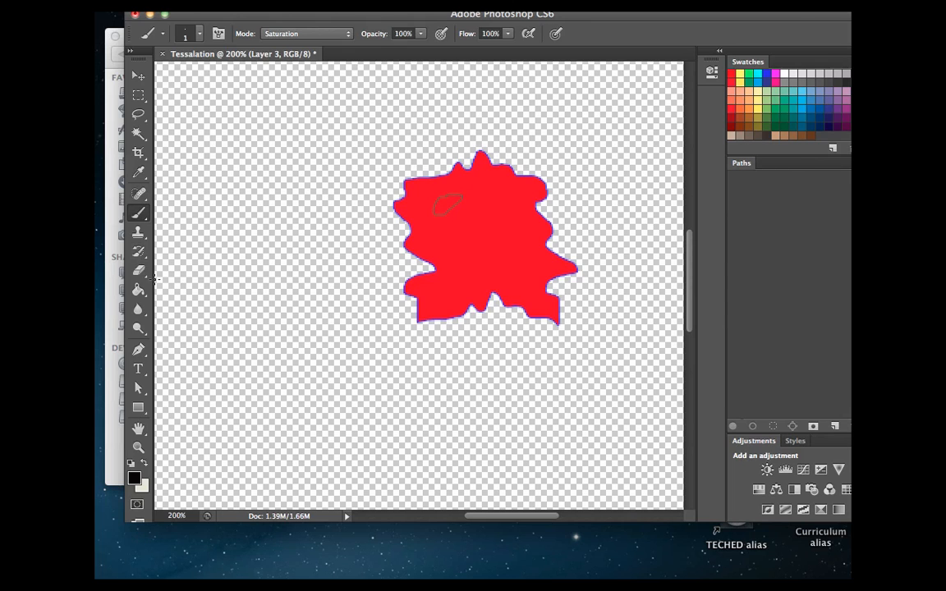
Draw a 6 px circle filled with purple #5f0cf5 as the pupil and position it in the lower left of the eye outline
{"action": "left_click", "coordinate": [139, 409]}
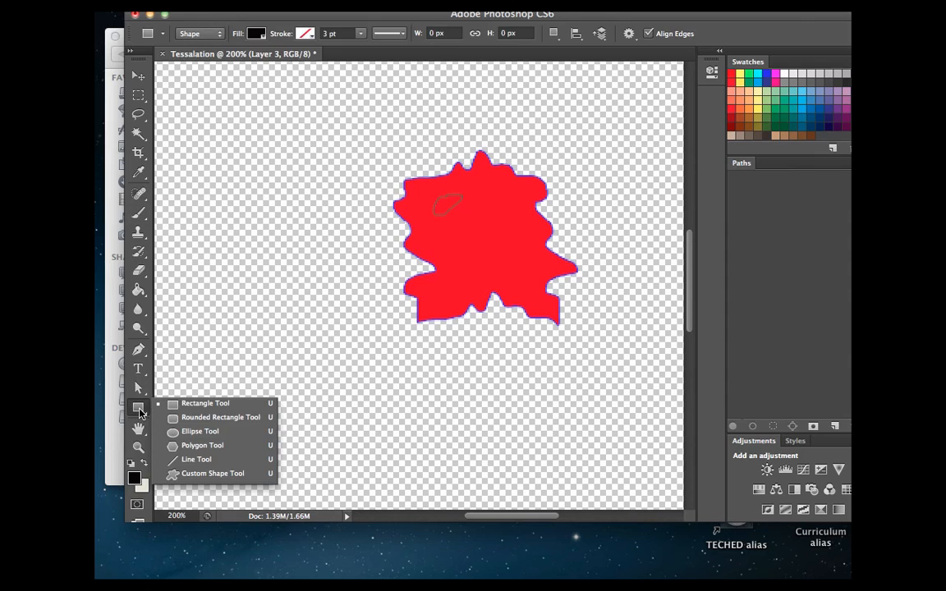
{"action": "left_click", "coordinate": [183, 433]}
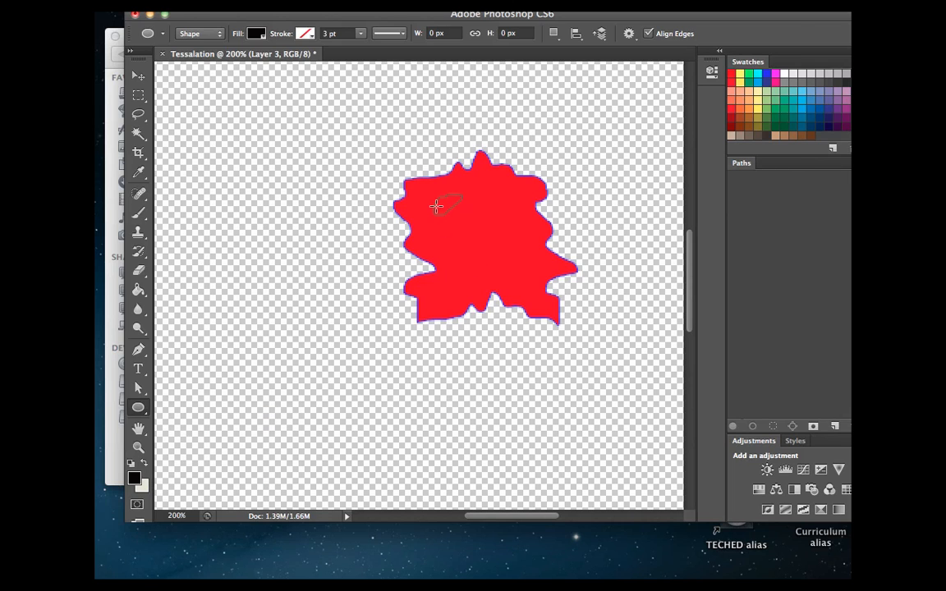
{"action": "left_click_drag", "start_coordinate": [436, 205], "coordinate": [451, 218]}
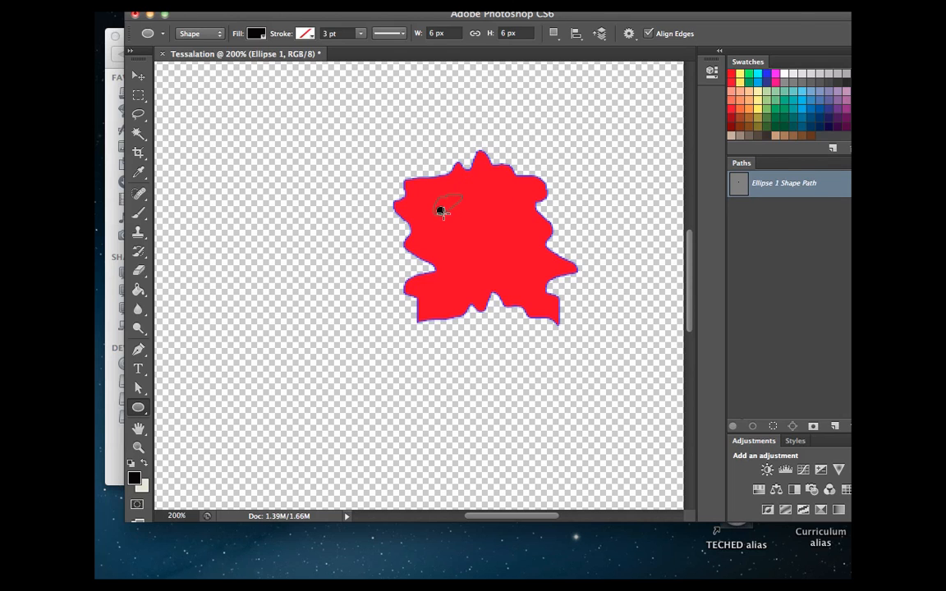
{"action": "key", "text": "super+z"}
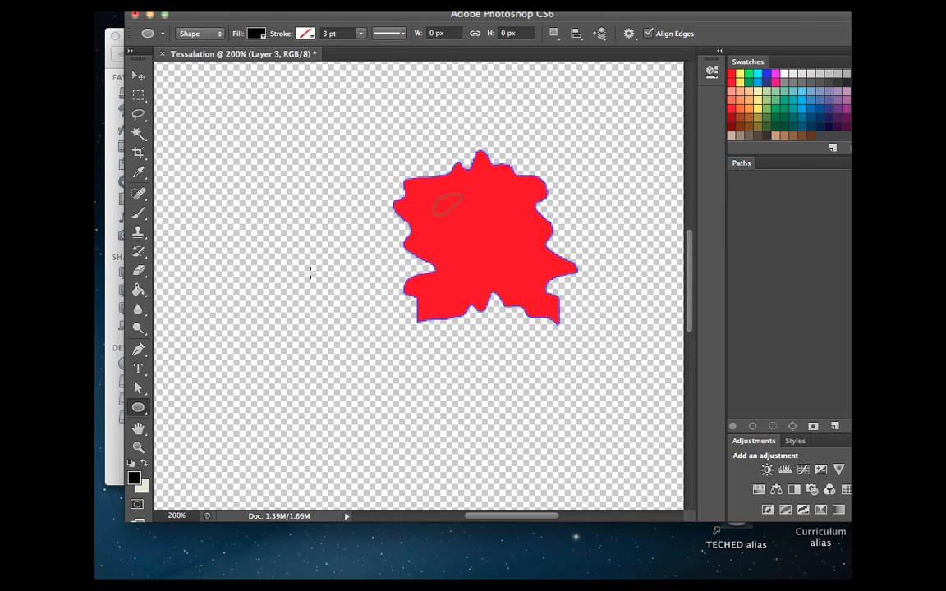
{"action": "left_click", "coordinate": [134, 477]}
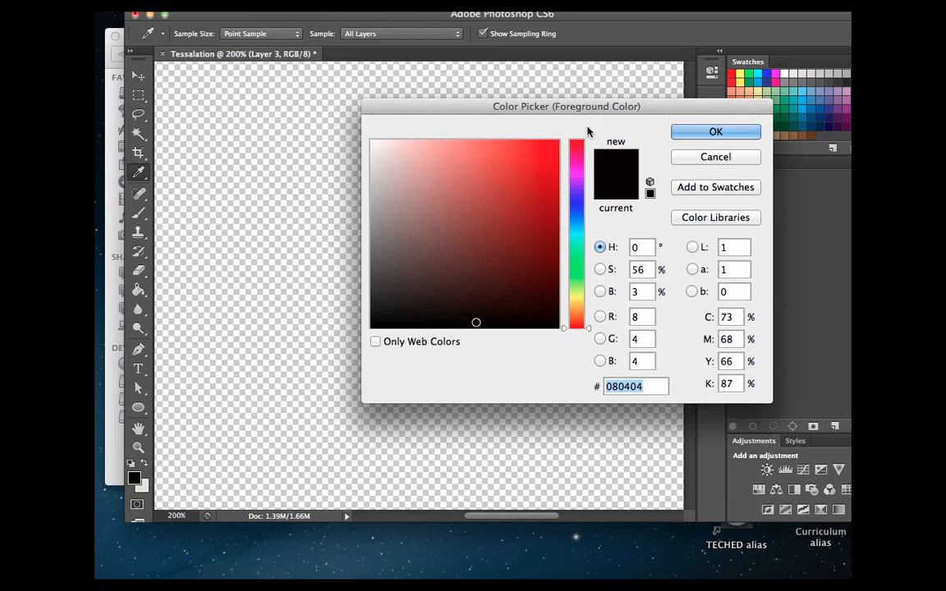
{"action": "left_click", "coordinate": [576, 191]}
{"action": "left_click", "coordinate": [550, 147]}
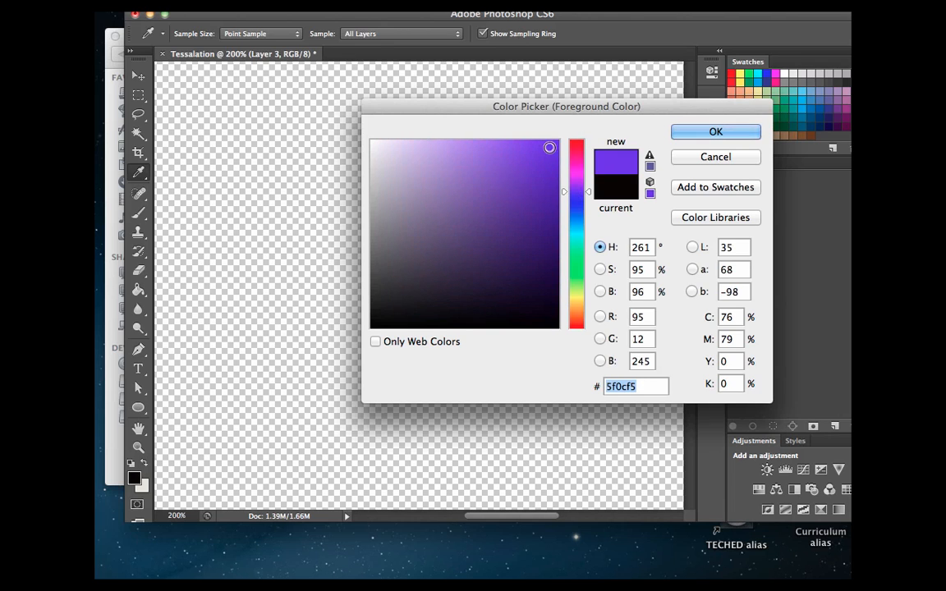
{"action": "left_click", "coordinate": [682, 132]}
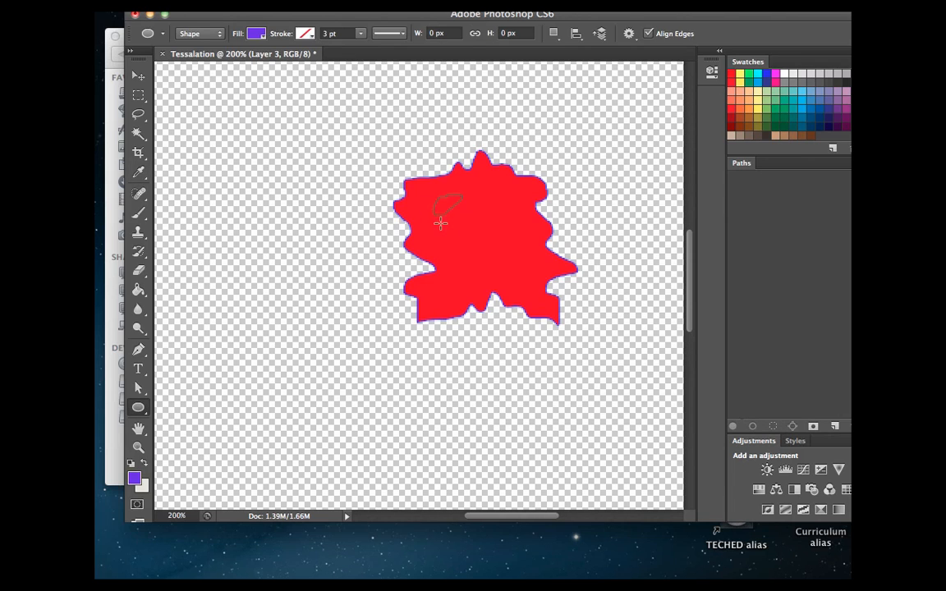
{"action": "left_click_drag", "start_coordinate": [435, 205], "coordinate": [448, 214]}
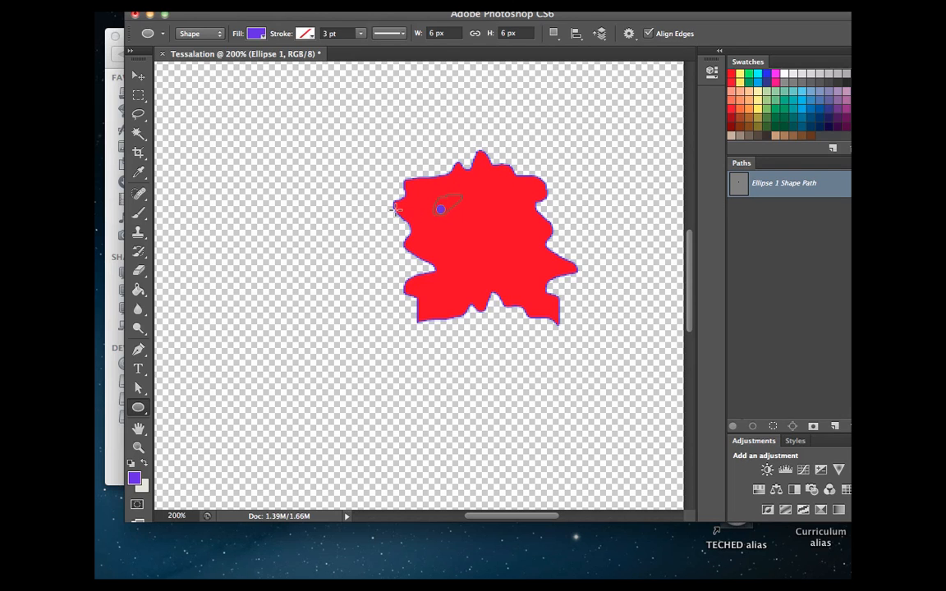
{"action": "key", "text": "v"}
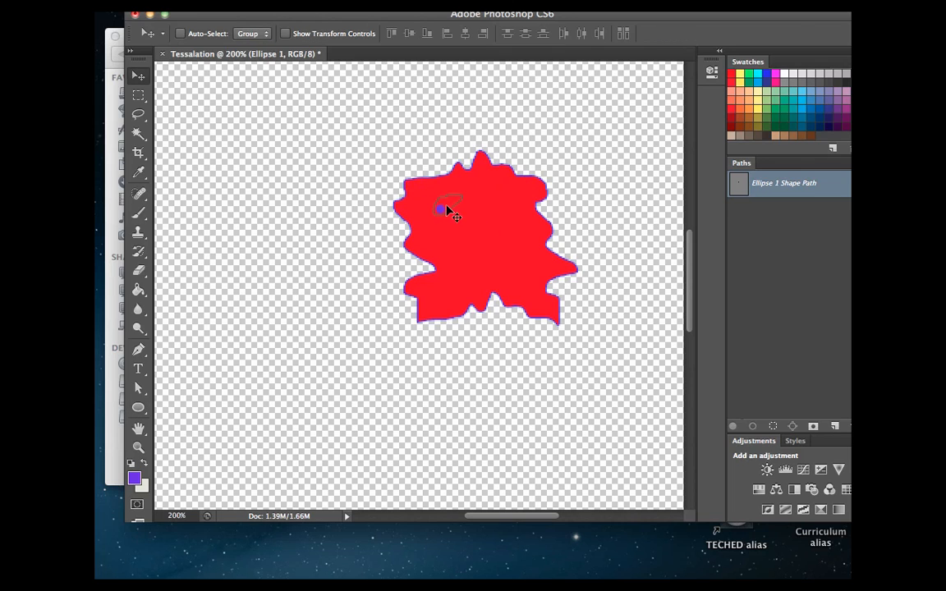
{"action": "left_click_drag", "start_coordinate": [441, 213], "coordinate": [440, 210]}
Switch to the Brush tool and set the foreground color to near-black #080808
{"action": "left_click", "coordinate": [138, 213]}
{"action": "left_click", "coordinate": [134, 477]}
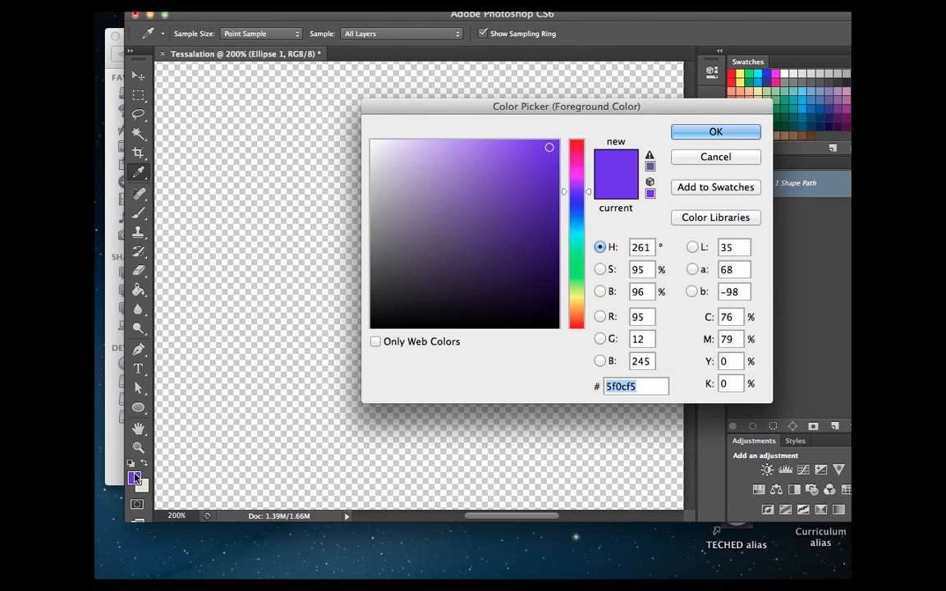
{"action": "left_click", "coordinate": [379, 322]}
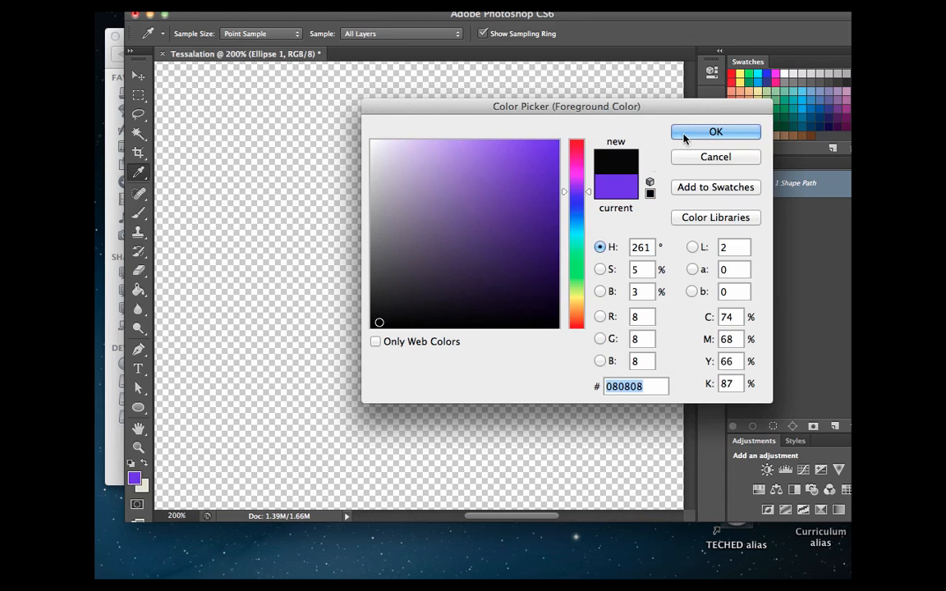
{"action": "left_click", "coordinate": [709, 131]}
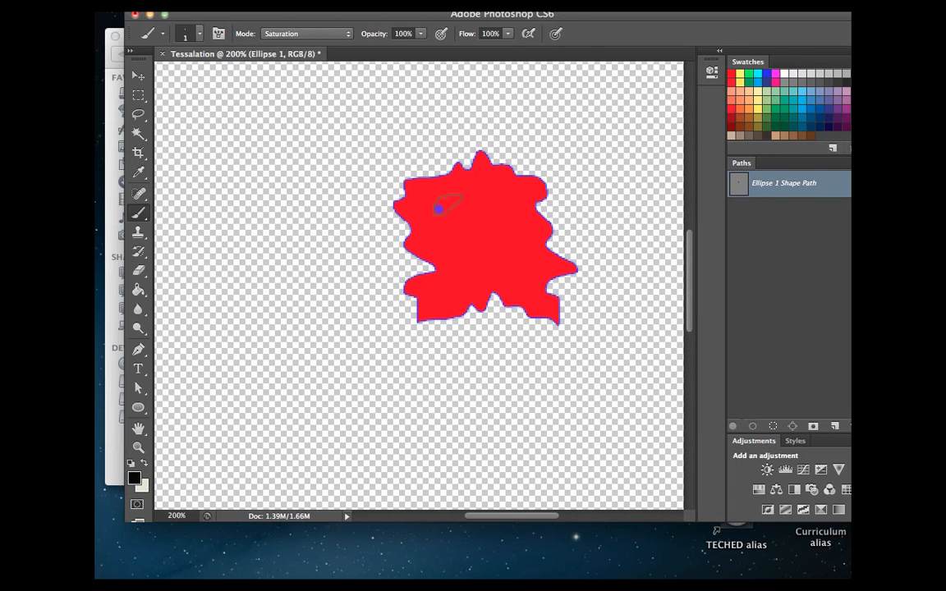
Select all layers and merge the pupil with the outlined tile into a single layer
{"action": "key", "text": "super+alt+a"}
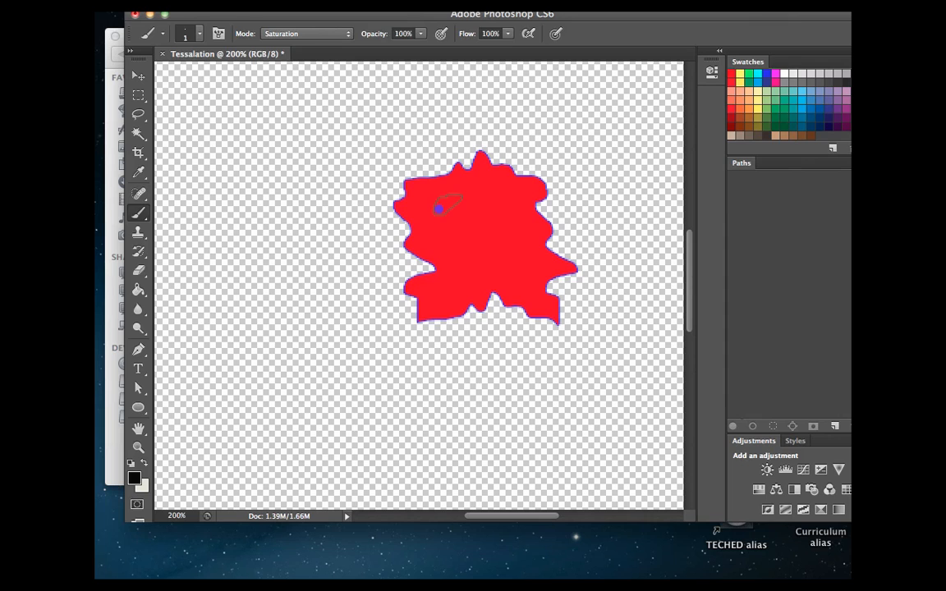
{"action": "left_click", "coordinate": [322, 4]}
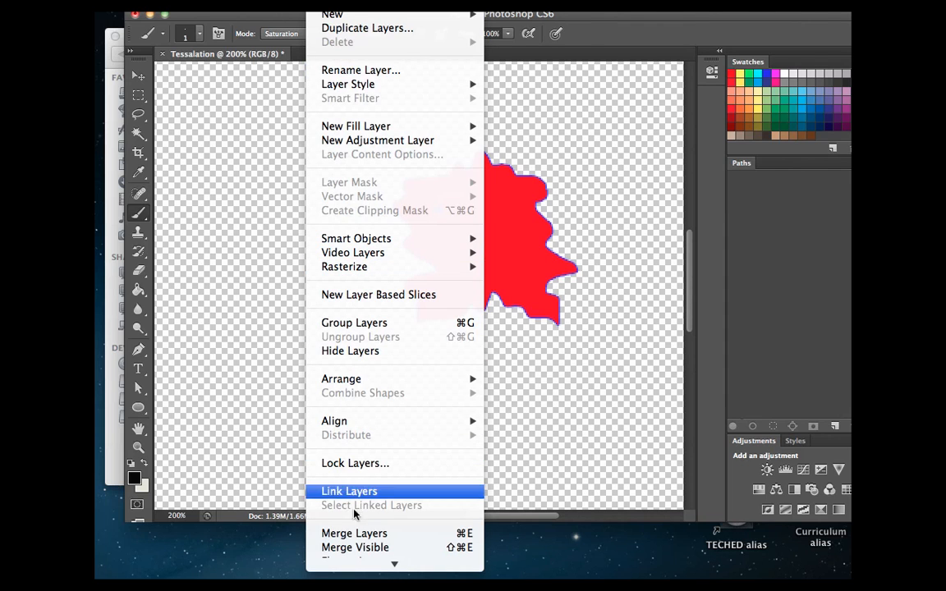
{"action": "left_click", "coordinate": [360, 535]}
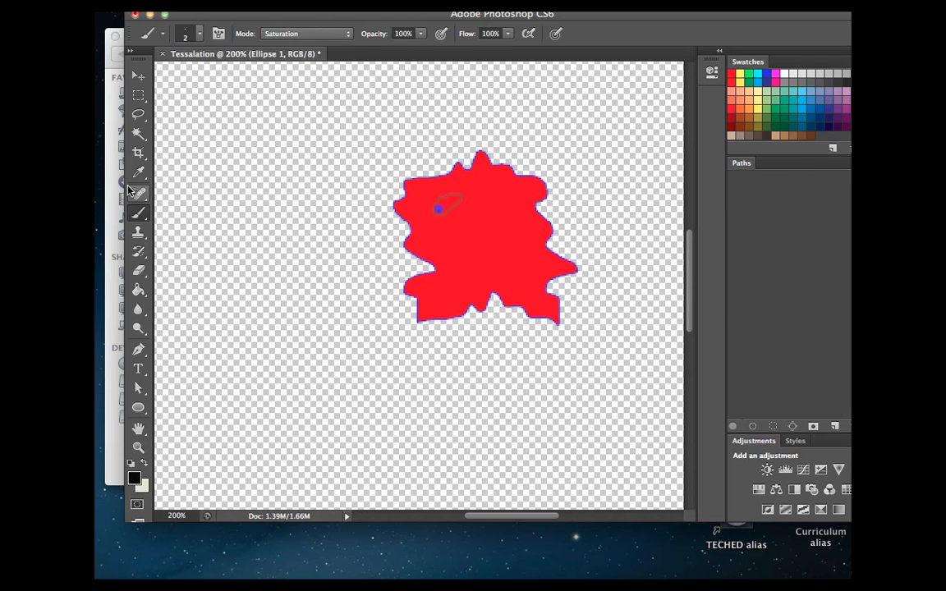
Copy the whole tile from a Lasso selection around it and fit the pasted copy against the original's lower edge
{"action": "left_click", "coordinate": [138, 76]}
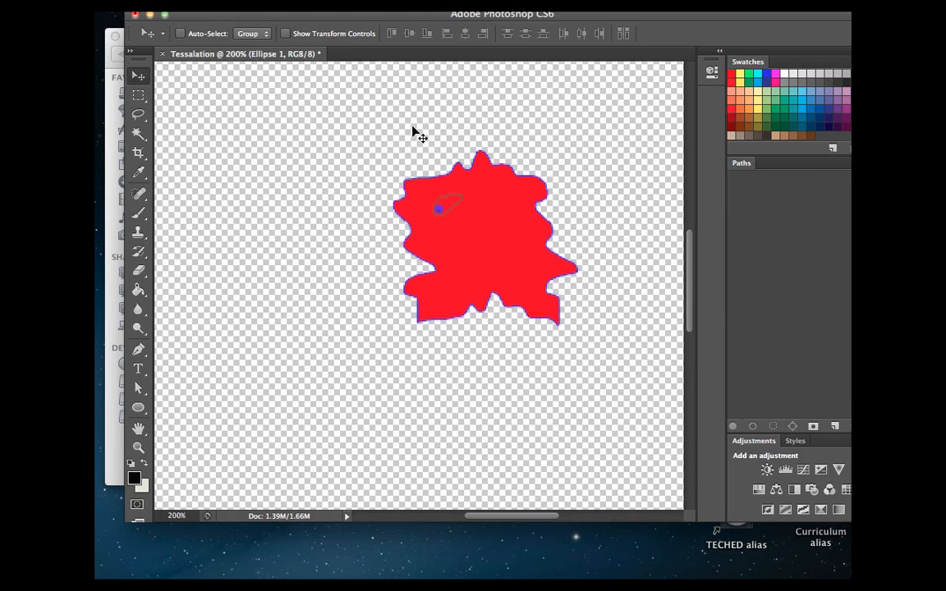
{"action": "left_click", "coordinate": [137, 114]}
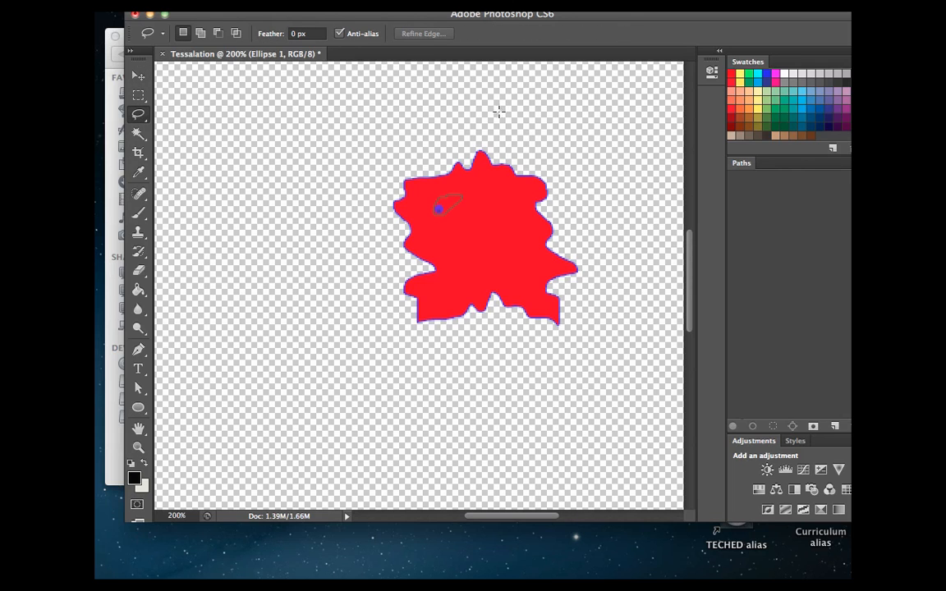
{"action": "mouse_move", "coordinate": [465, 107]}
{"action": "left_mouse_down"}
{"action": "mouse_move", "coordinate": [381, 128]}
{"action": "mouse_move", "coordinate": [322, 247]}
{"action": "mouse_move", "coordinate": [333, 330]}
{"action": "mouse_move", "coordinate": [463, 403]}
{"action": "mouse_move", "coordinate": [599, 370]}
{"action": "mouse_move", "coordinate": [634, 293]}
{"action": "mouse_move", "coordinate": [596, 139]}
{"action": "mouse_move", "coordinate": [465, 110]}
{"action": "left_mouse_up"}
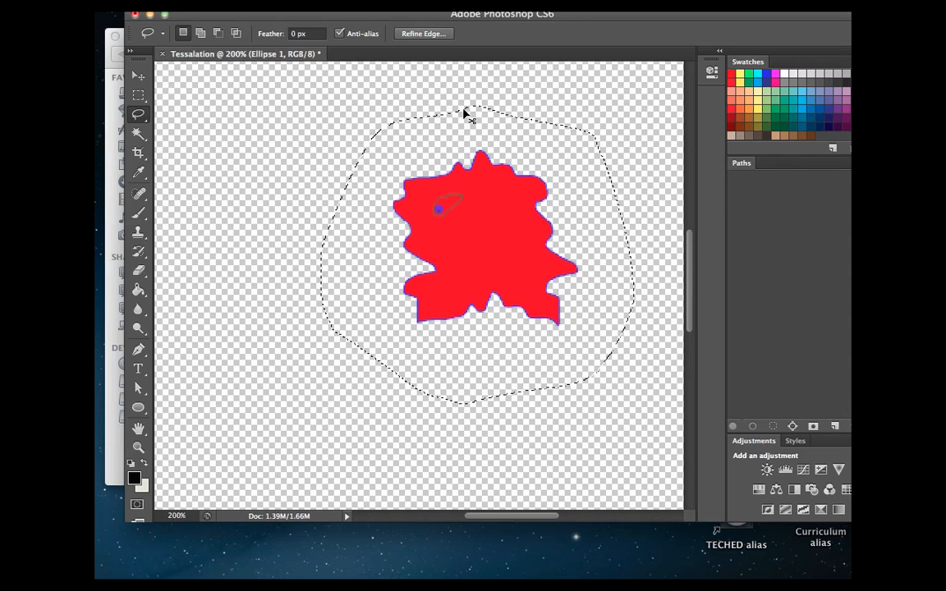
{"action": "key", "text": "super+v"}
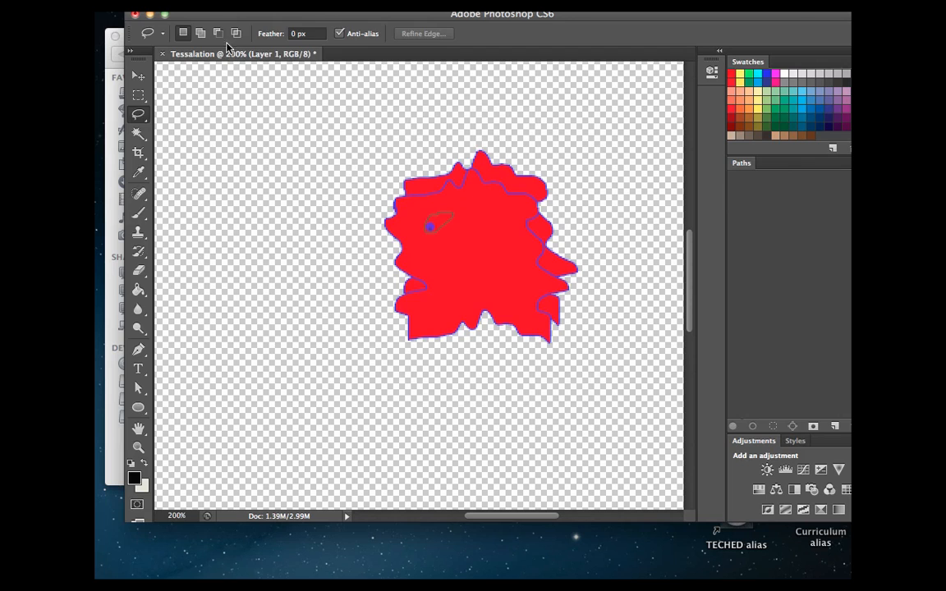
{"action": "key", "text": "v"}
{"action": "mouse_move", "coordinate": [479, 270]}
{"action": "left_mouse_down"}
{"action": "mouse_move", "coordinate": [494, 411]}
{"action": "mouse_move", "coordinate": [501, 392]}
{"action": "left_mouse_up"}
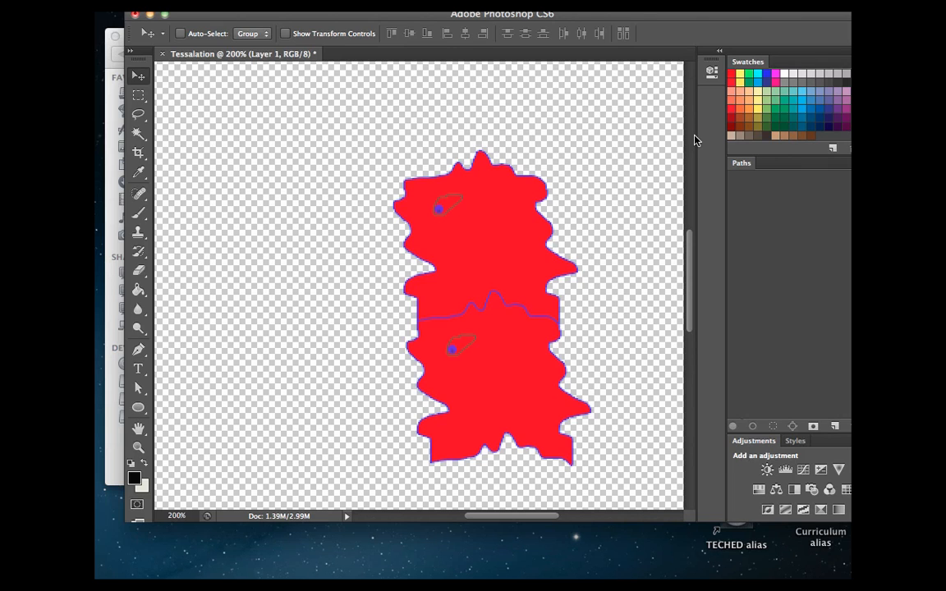
Paste another tile against the right edge of the original, and fit a duplicate of it against the original's left edge
{"action": "key", "text": "super+v"}
{"action": "left_click_drag", "start_coordinate": [440, 294], "coordinate": [648, 246]}
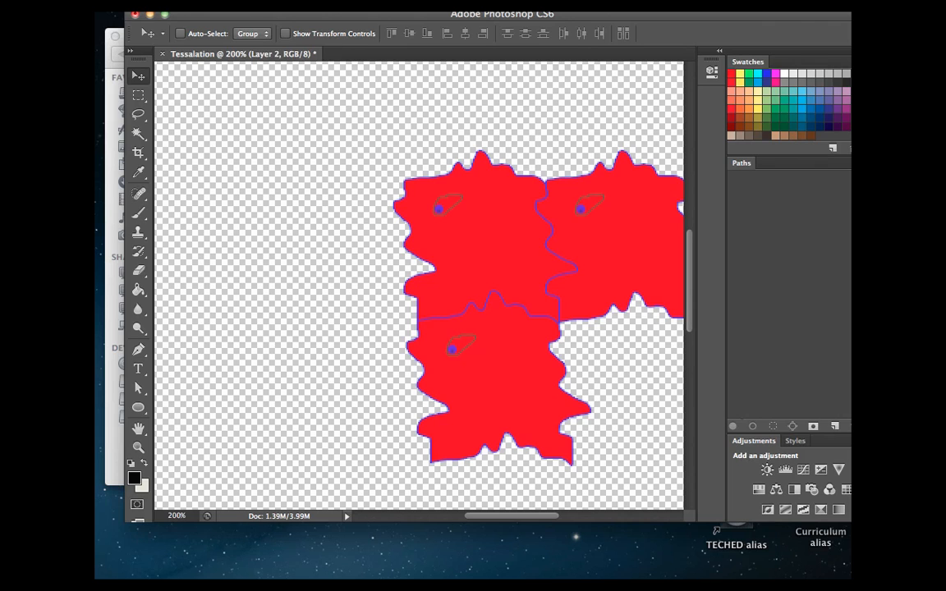
{"action": "key", "text": "super+j"}
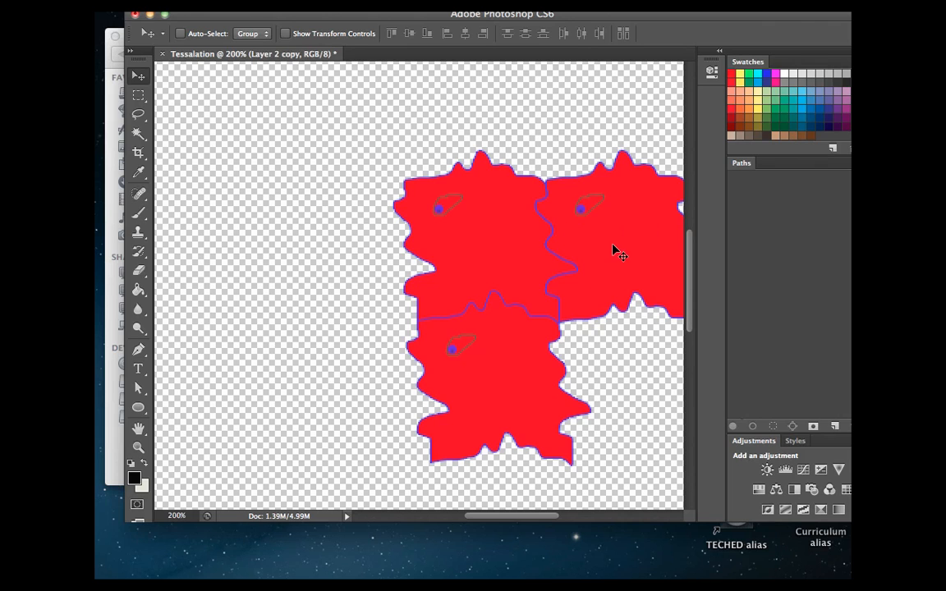
{"action": "left_click_drag", "start_coordinate": [610, 249], "coordinate": [330, 252]}
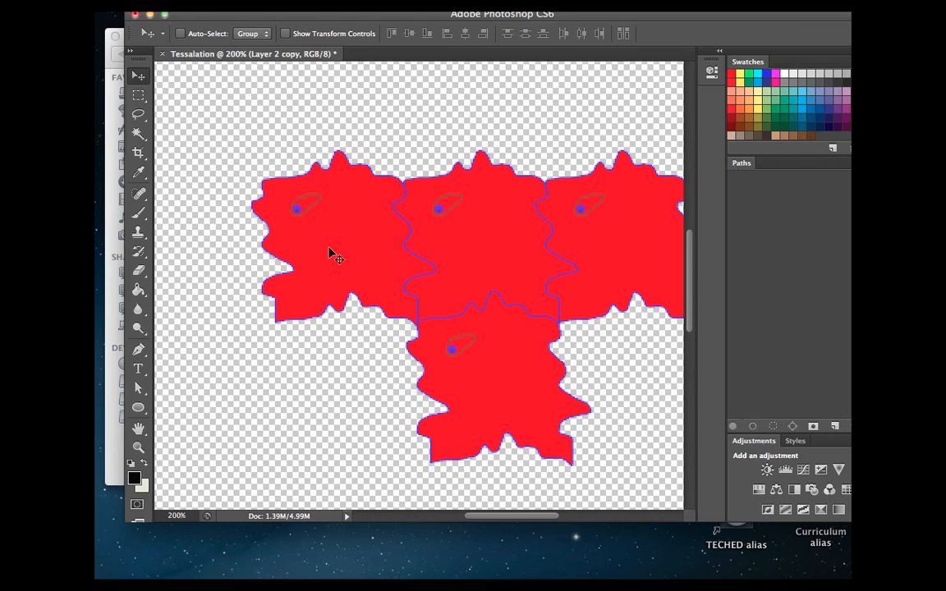
Paste two more tiles, fitting one below the left tile and the other above the original tile
{"action": "key", "text": "ctrl+v"}
{"action": "left_click_drag", "start_coordinate": [447, 302], "coordinate": [337, 383]}
{"action": "key", "text": "ctrl+v"}
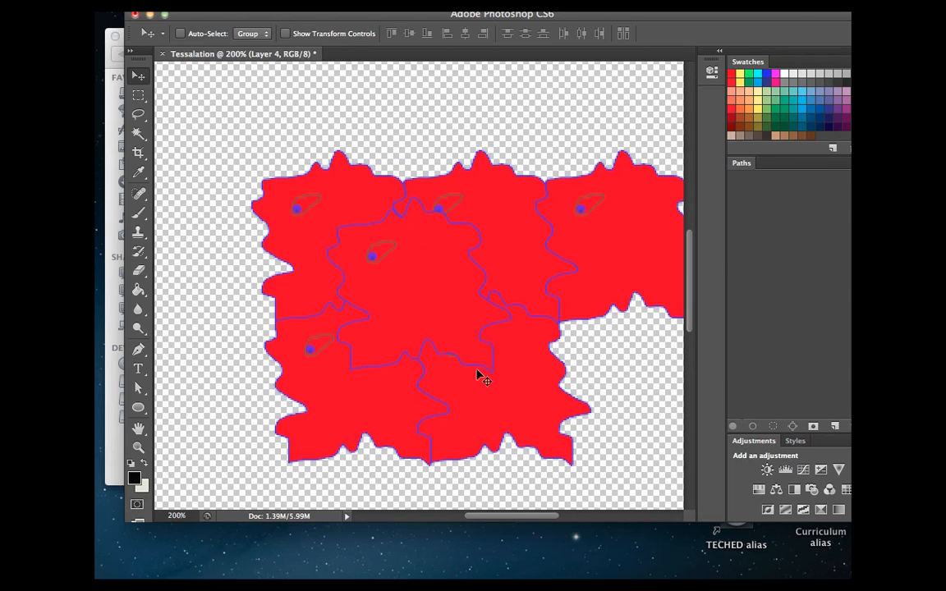
{"action": "left_click_drag", "start_coordinate": [431, 270], "coordinate": [480, 144]}
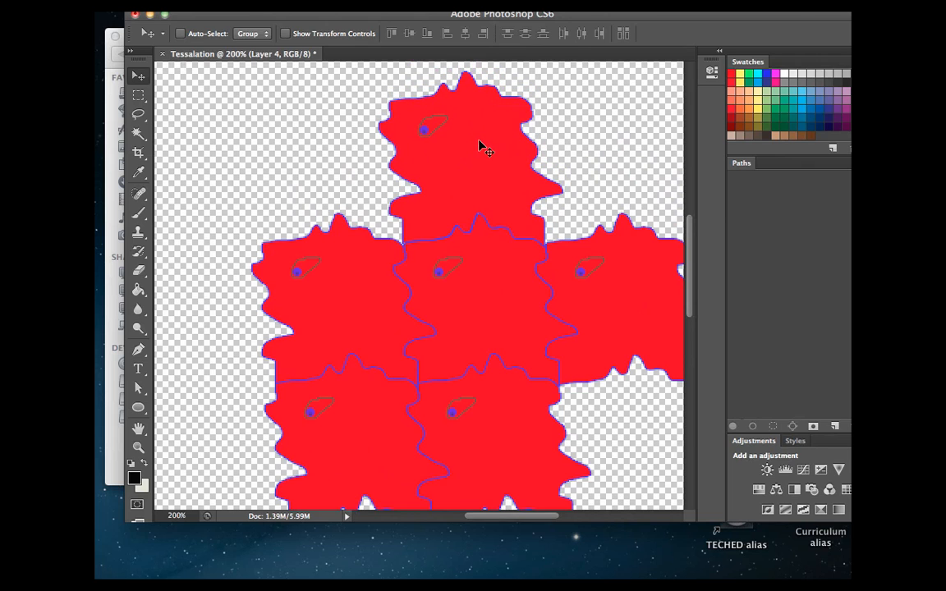
Paste another tile and fit it into the gap above the left tile, beside the topmost tile
{"action": "key", "text": "z"}
{"action": "left_click", "coordinate": [451, 251], "text": "alt"}
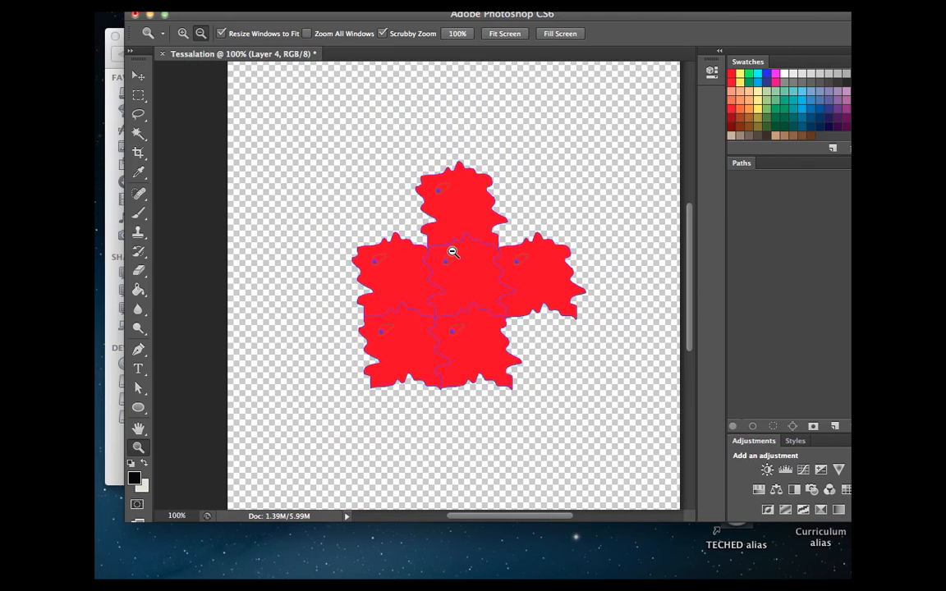
{"action": "key", "text": "super+v"}
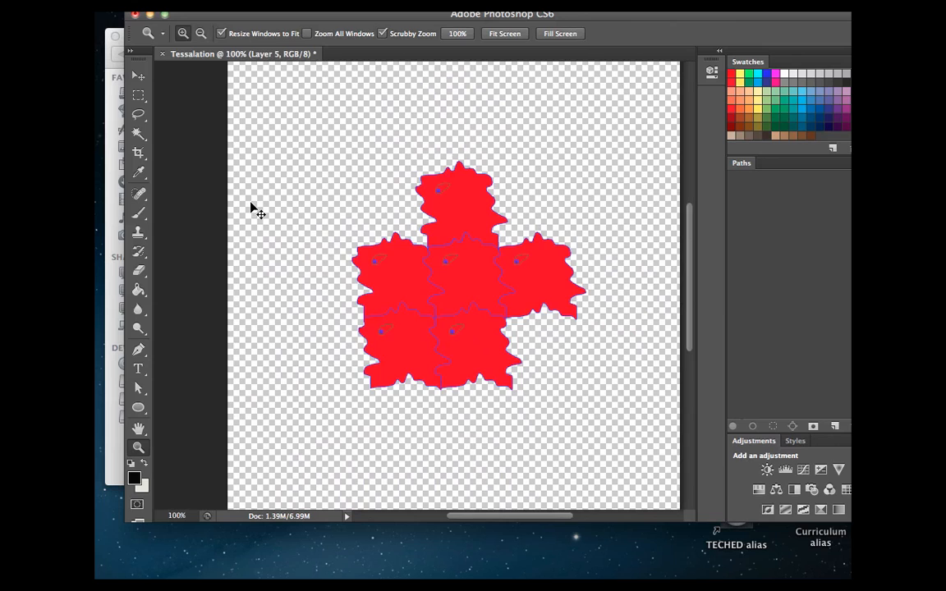
{"action": "key", "text": "v"}
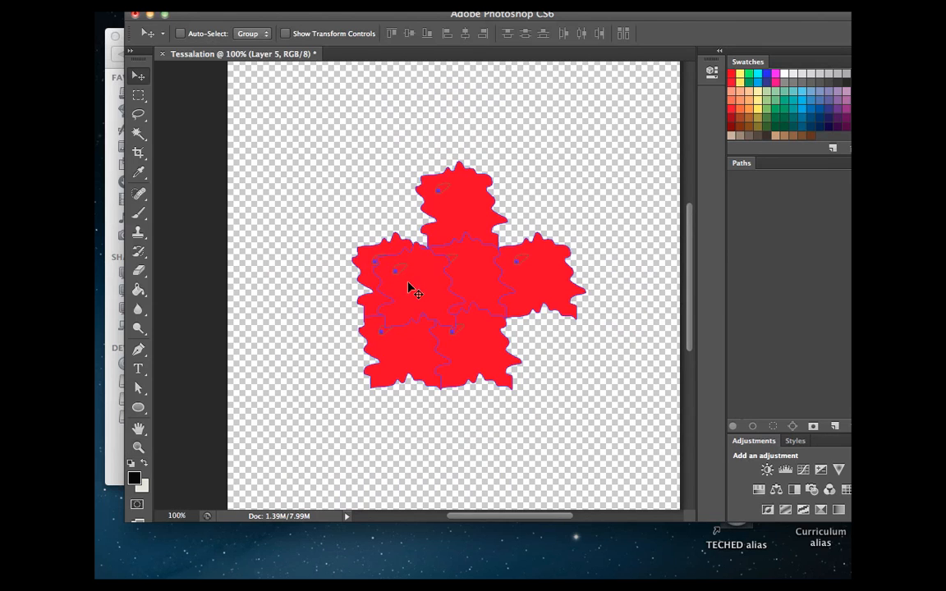
{"action": "left_click_drag", "start_coordinate": [410, 286], "coordinate": [382, 205]}
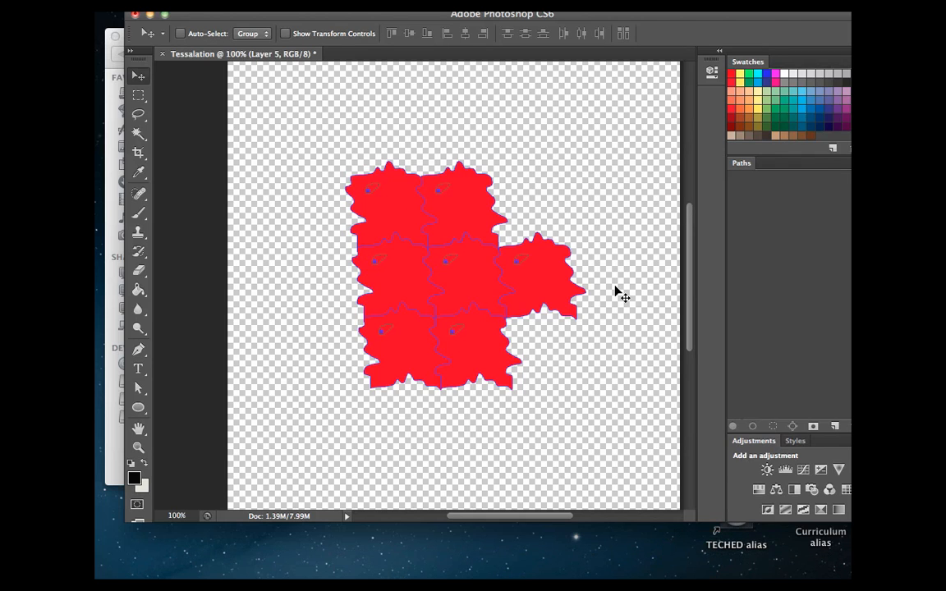